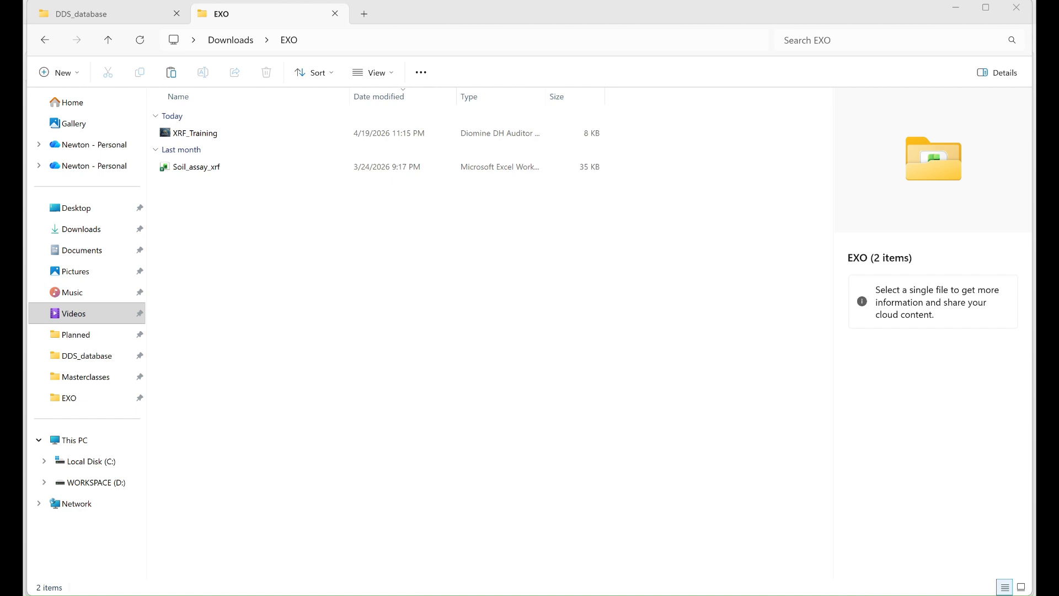
- Switch to Diomine DH Auditor, show the Geochemistry module and dismiss the Swath Plot message
key(alt+Tab)
click(292, 74)
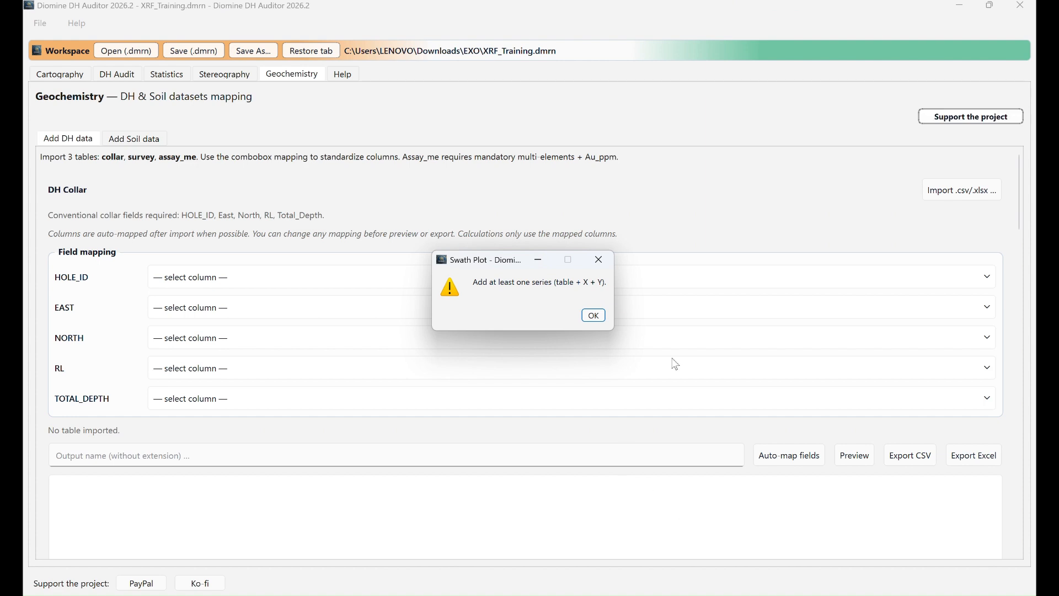
click(596, 317)
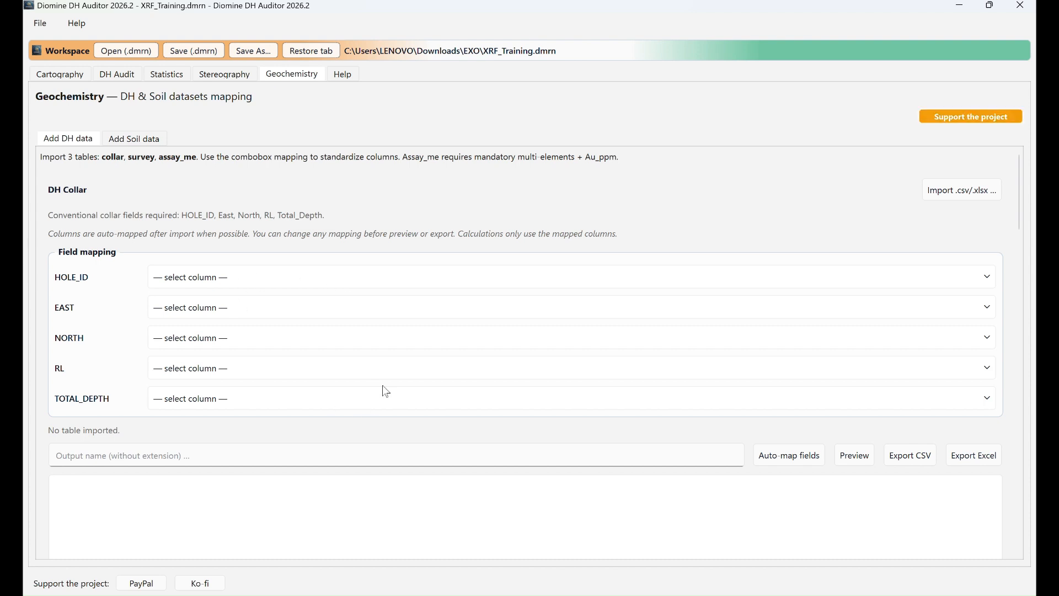
- Look through the Cartography, DH Audit, Statistics and Stereography modules and return to Geochemistry
click(72, 83)
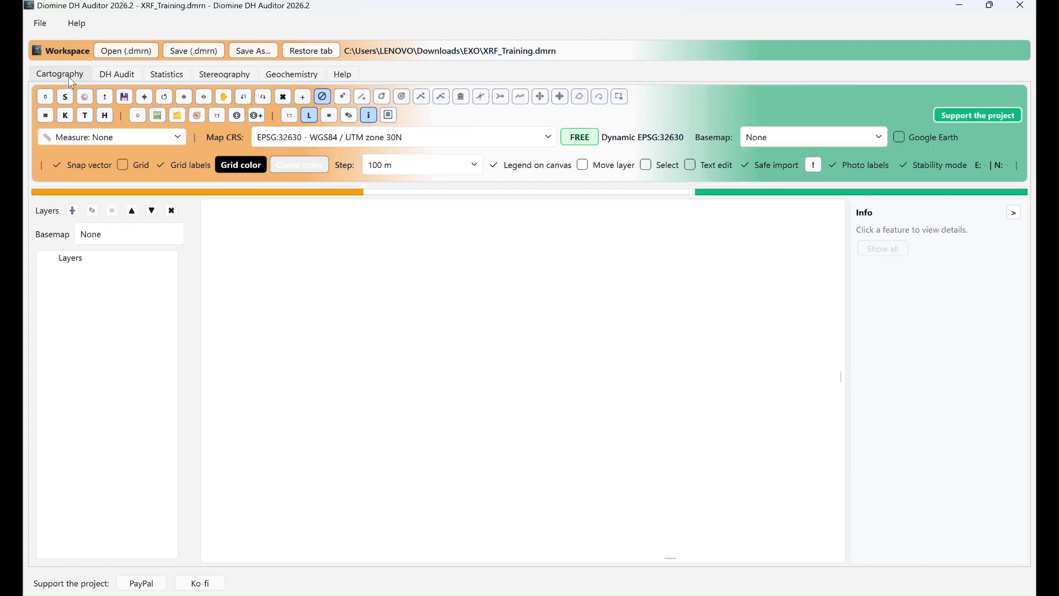
click(113, 75)
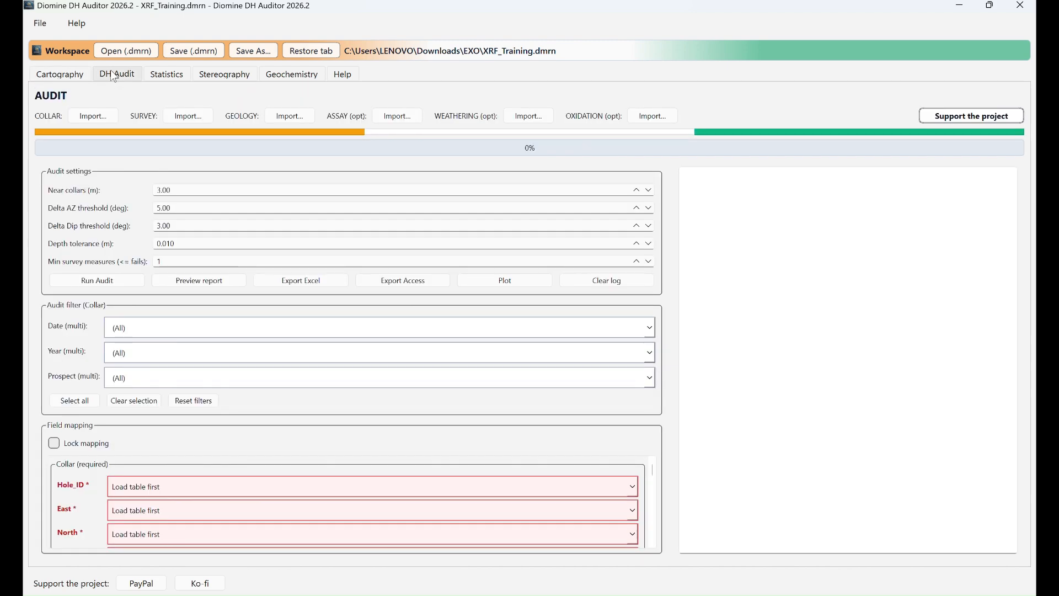
click(164, 76)
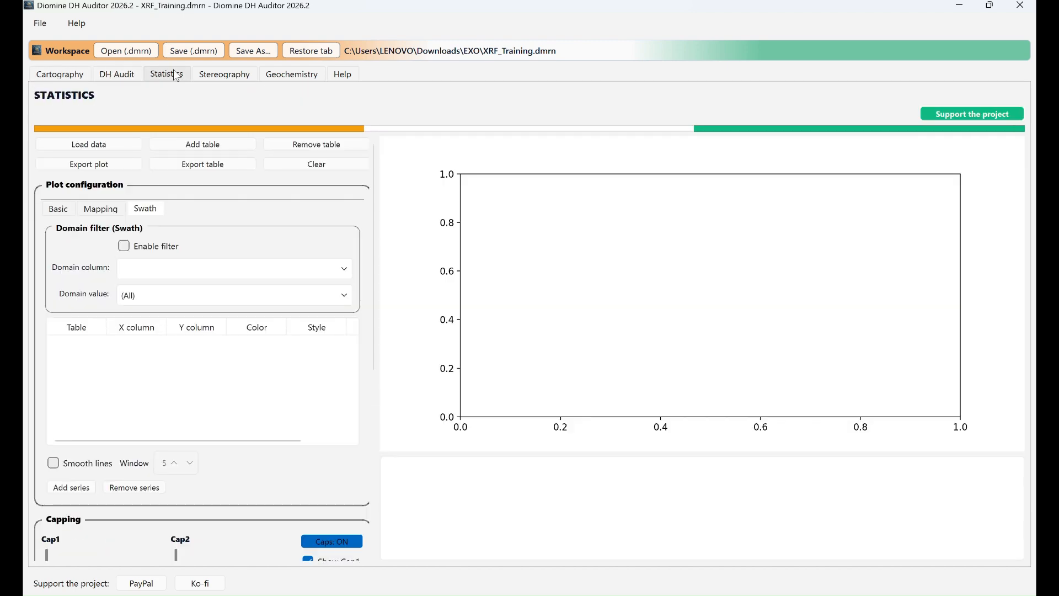
click(218, 75)
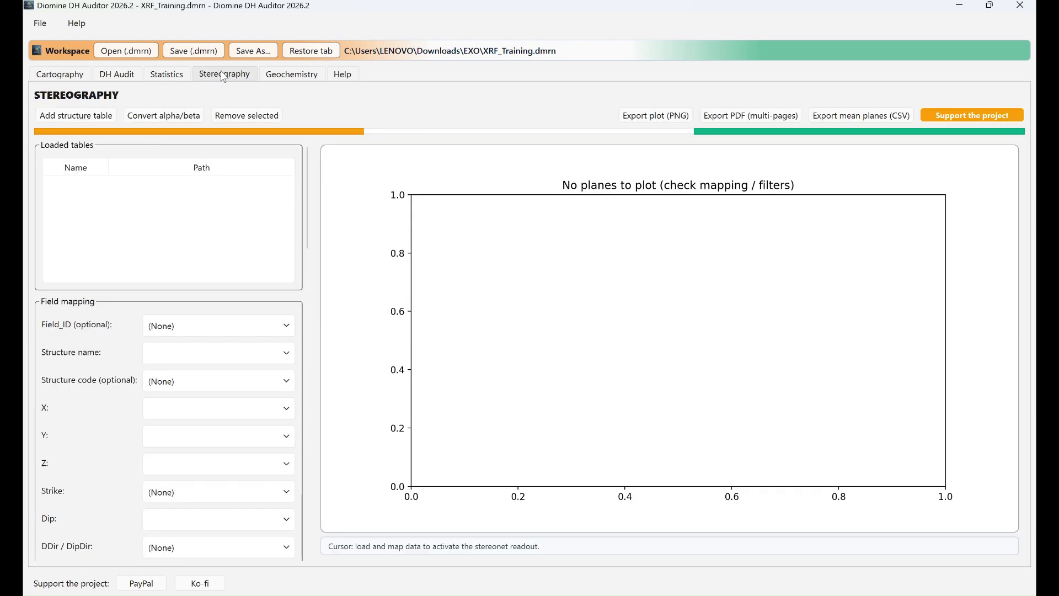
click(298, 77)
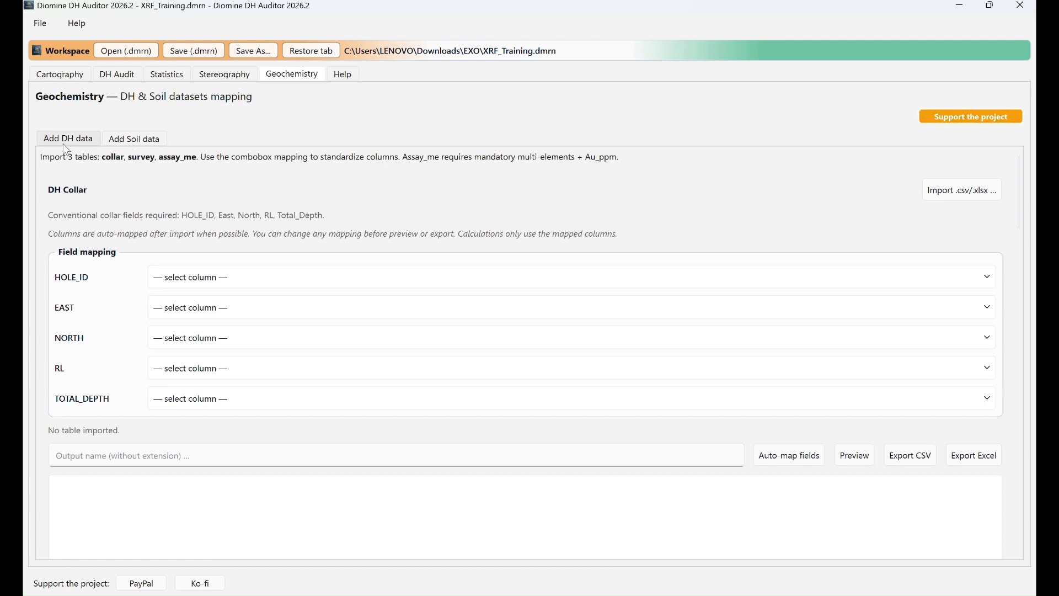
- Import the Soil_assay_xrf workbook from the Downloads EXO folder as the soil assay table
click(152, 138)
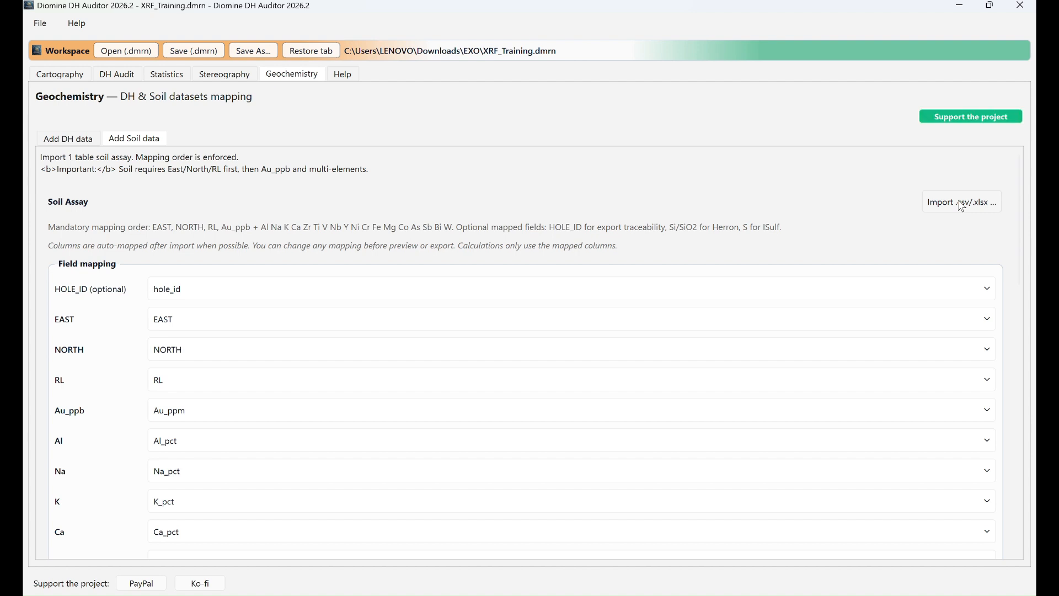
click(963, 203)
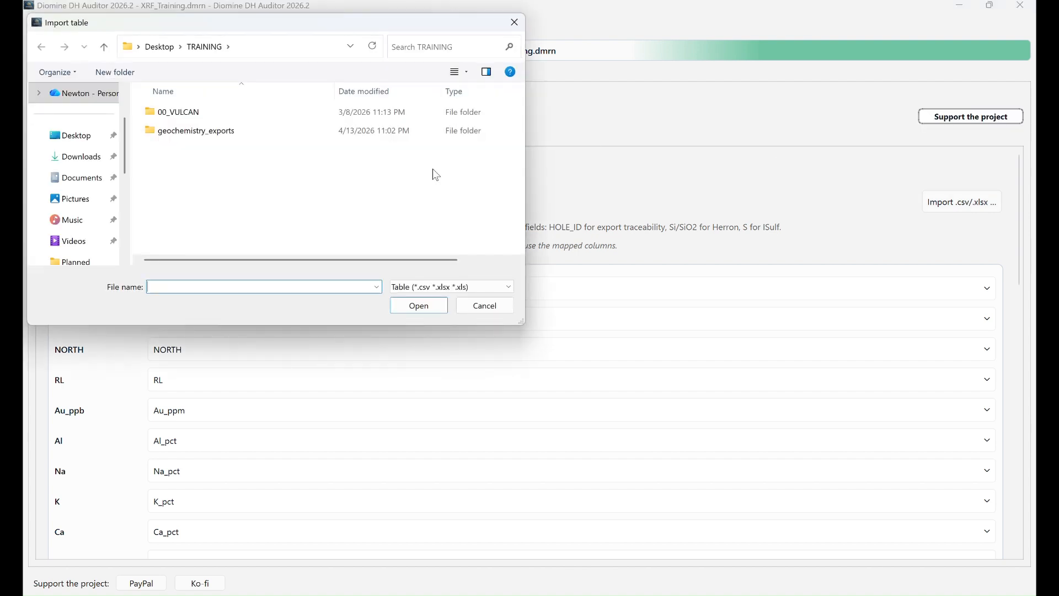
click(82, 159)
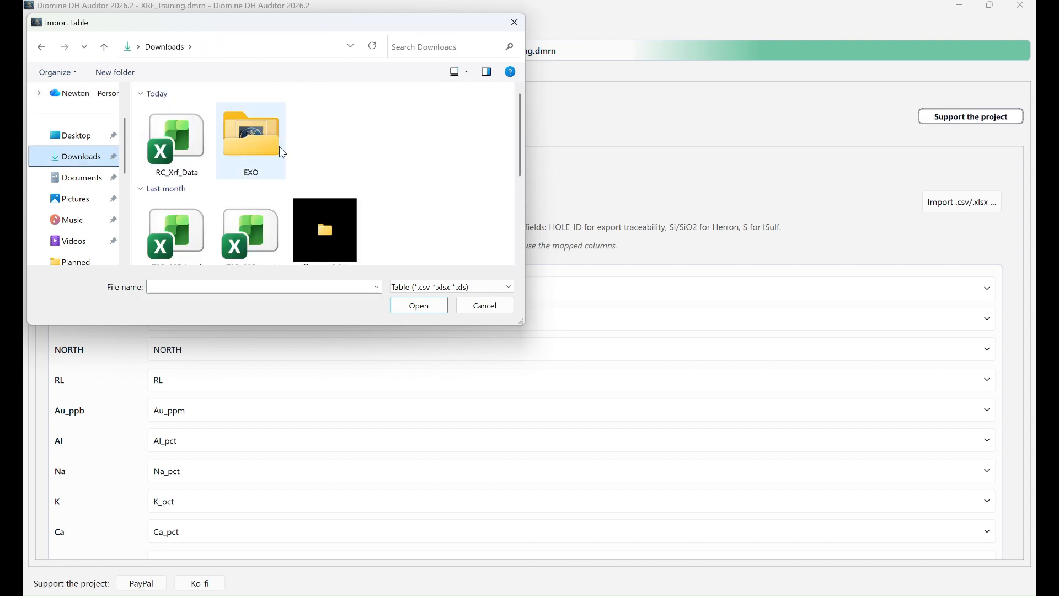
double_click(279, 147)
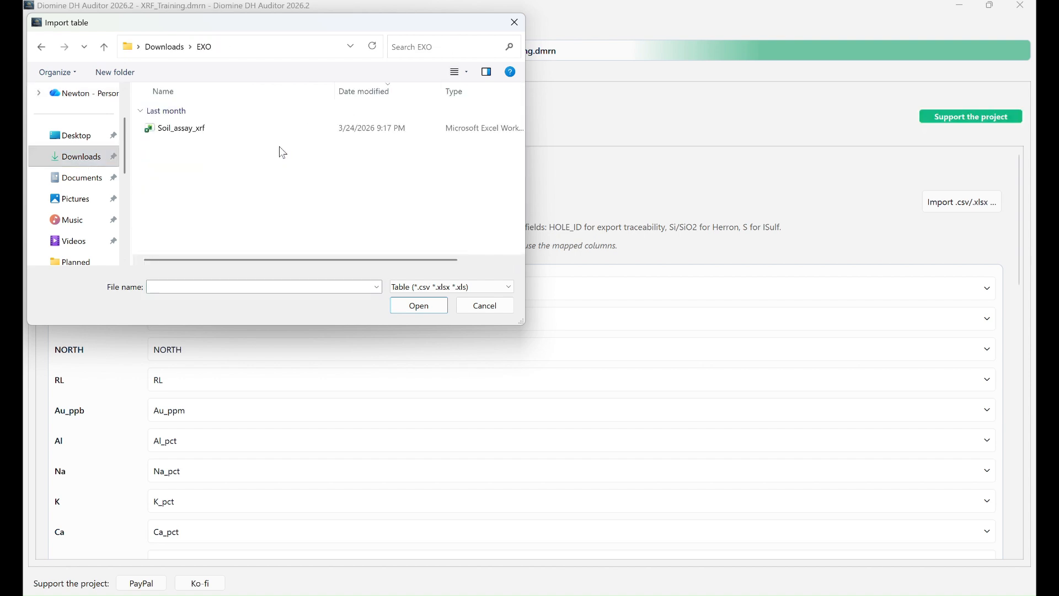
double_click(186, 129)
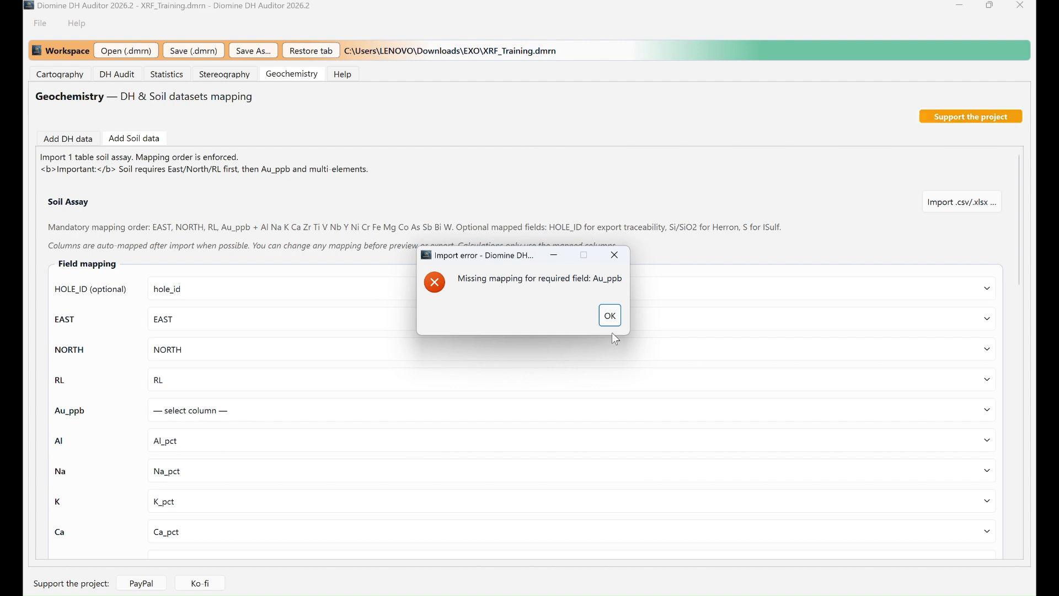
click(609, 315)
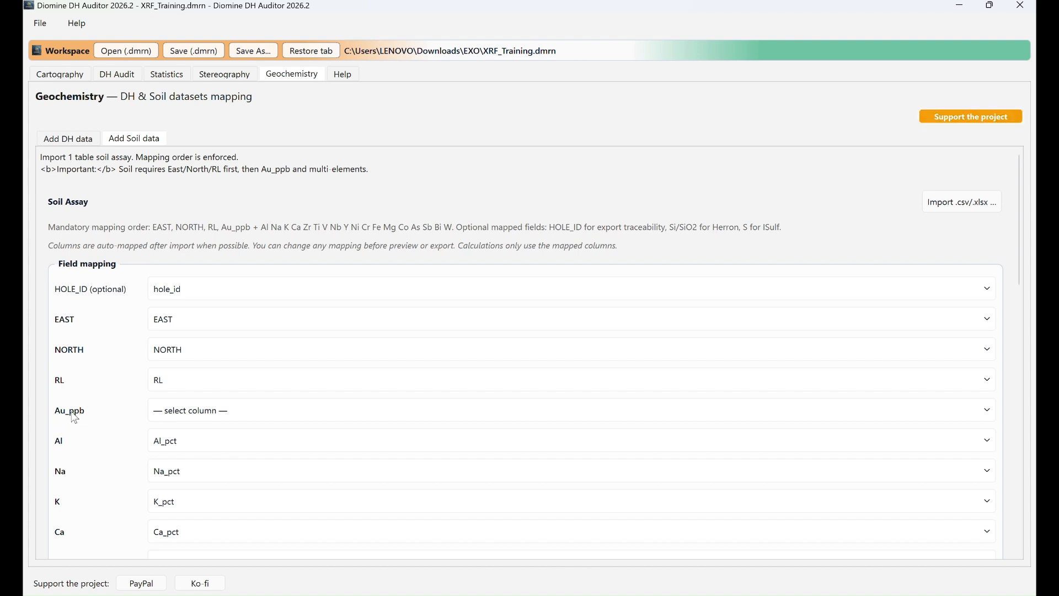
- Map the required Au_ppb field to the Au_ppm column and review the remaining soil field mappings down to the derived indices
click(217, 413)
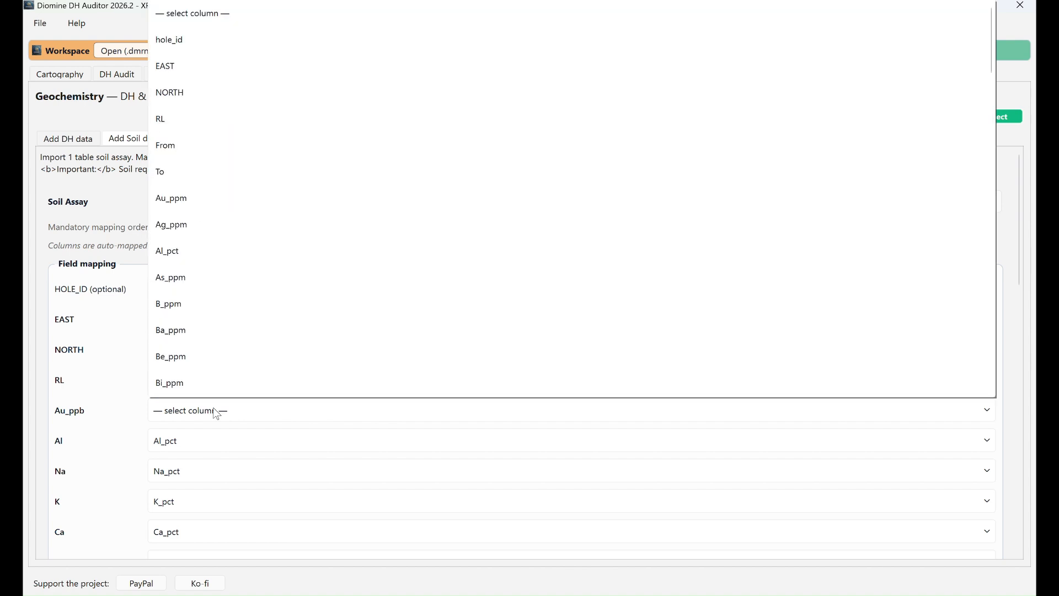
click(183, 205)
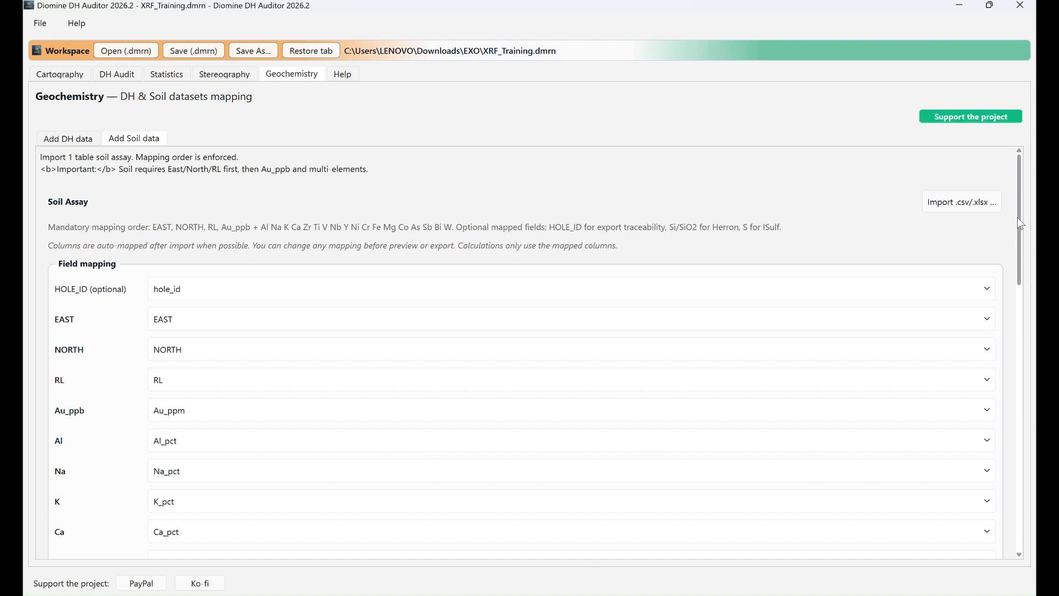
drag(1021, 224, 1035, 389)
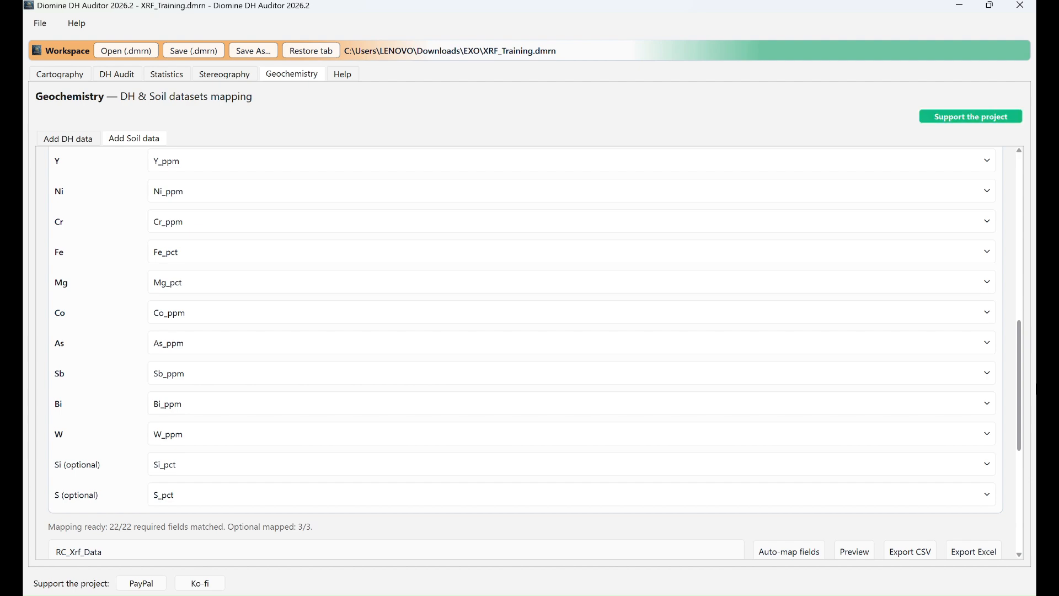
drag(1036, 388, 1036, 491)
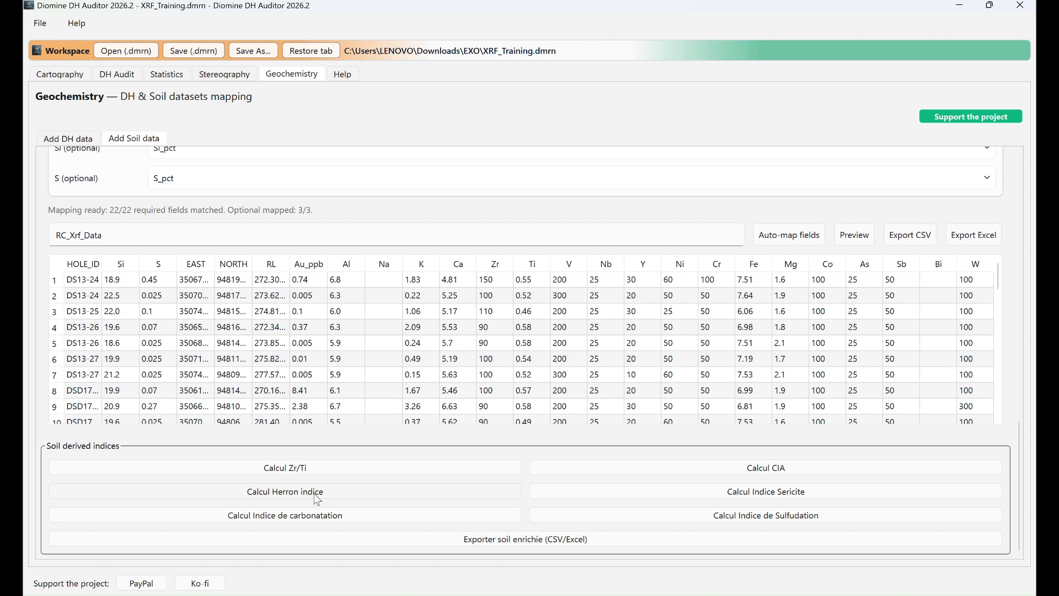
- Calculate the Zr/Ti ratio for the soil data and inspect the classification in the first row
click(294, 469)
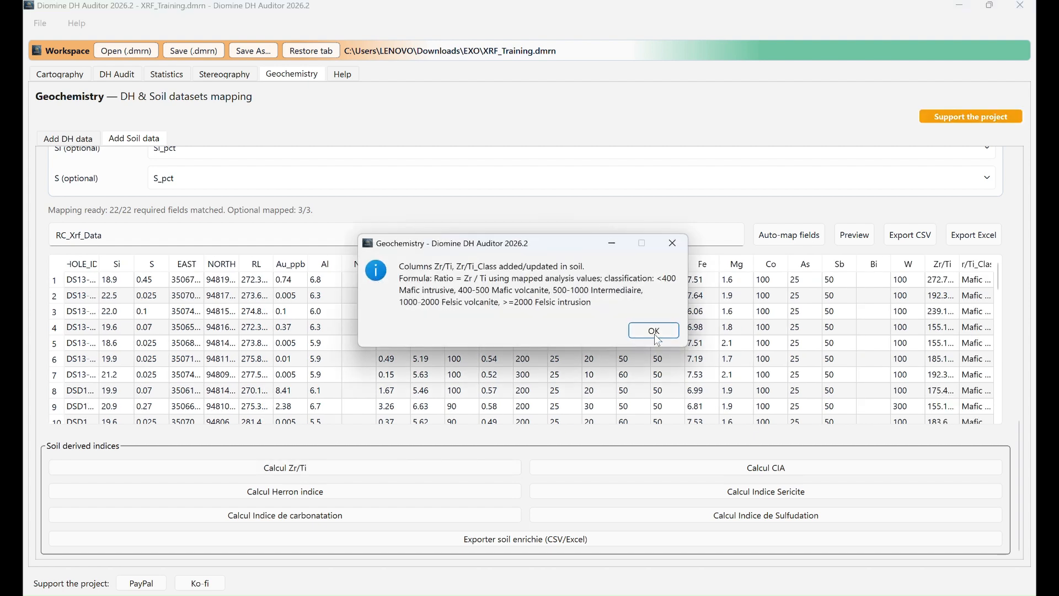
click(654, 331)
click(656, 327)
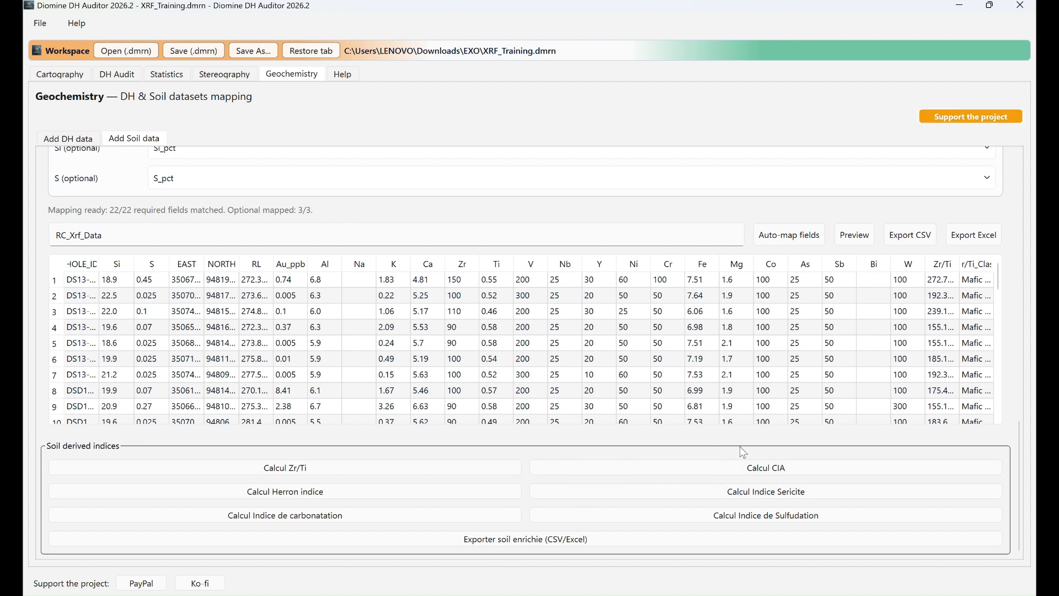
click(819, 392)
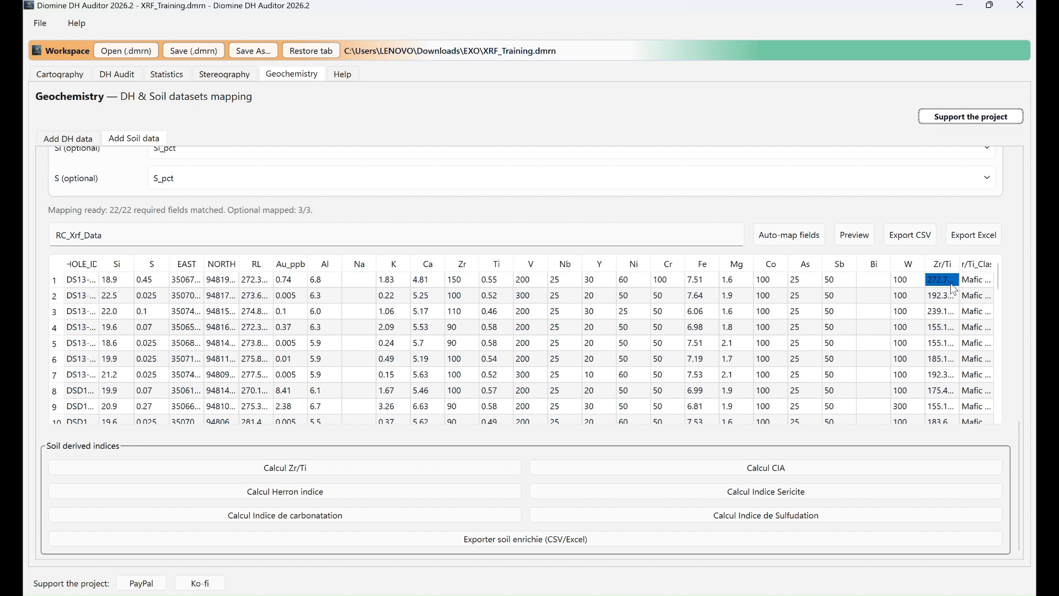
click(972, 284)
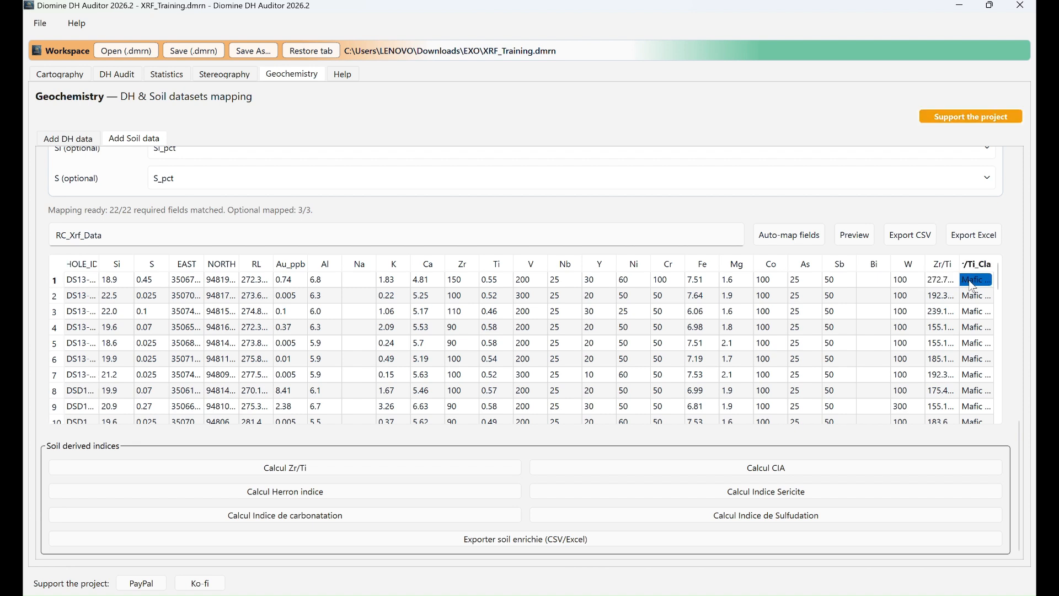
double_click(971, 284)
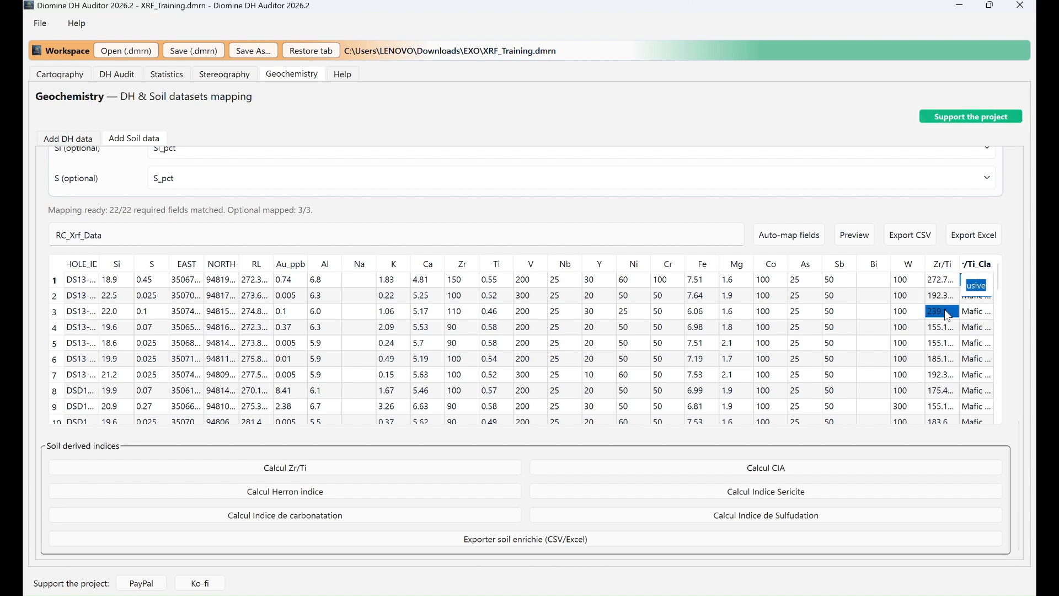
- Calculate the Herron index for the soil data and inspect the resulting lithology values in the first rows
click(323, 494)
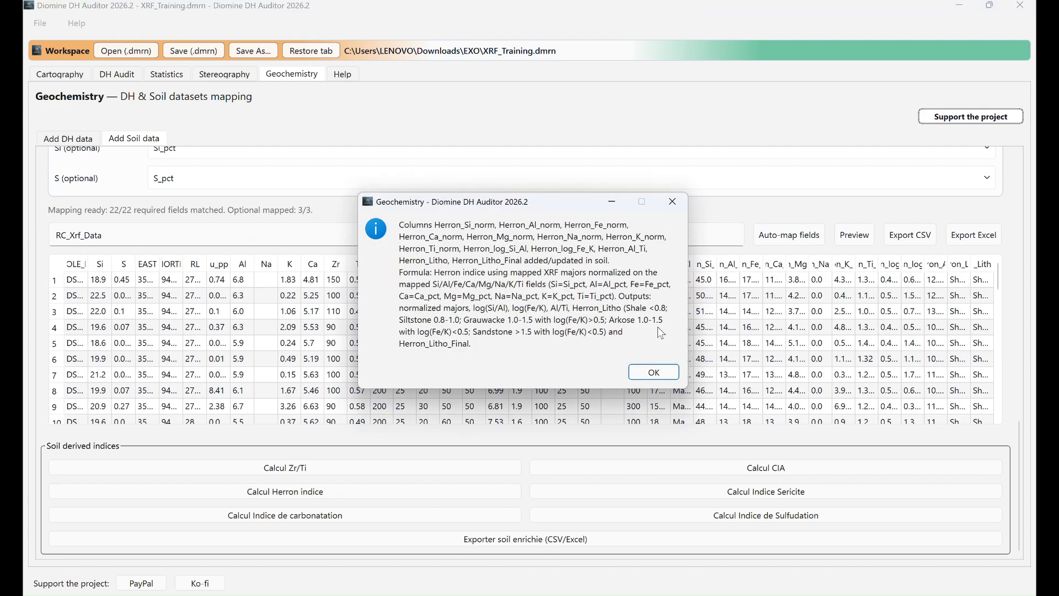
click(654, 372)
click(654, 374)
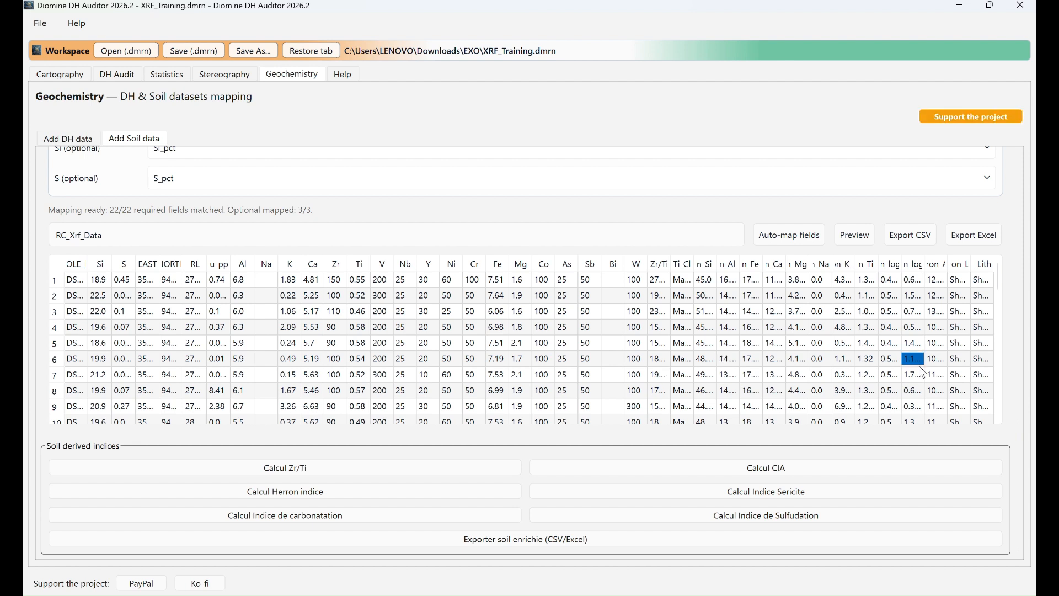
click(962, 280)
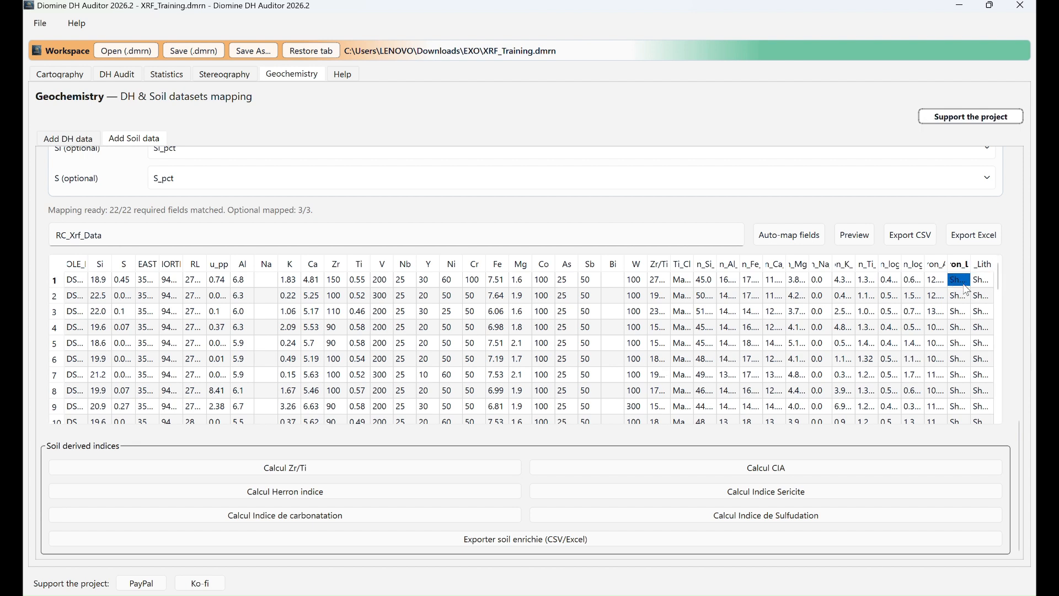
double_click(966, 285)
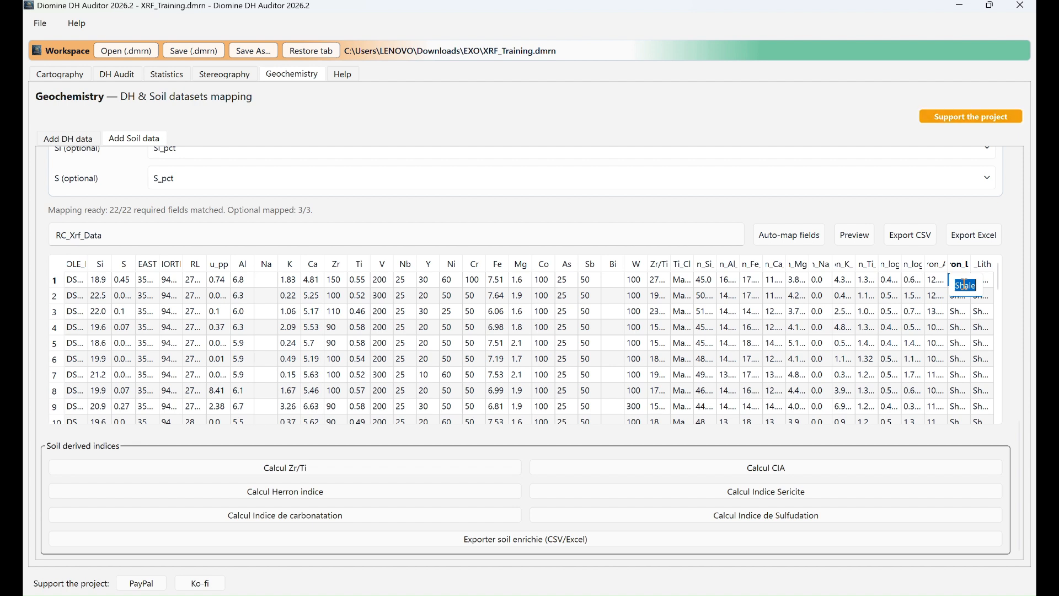
click(982, 312)
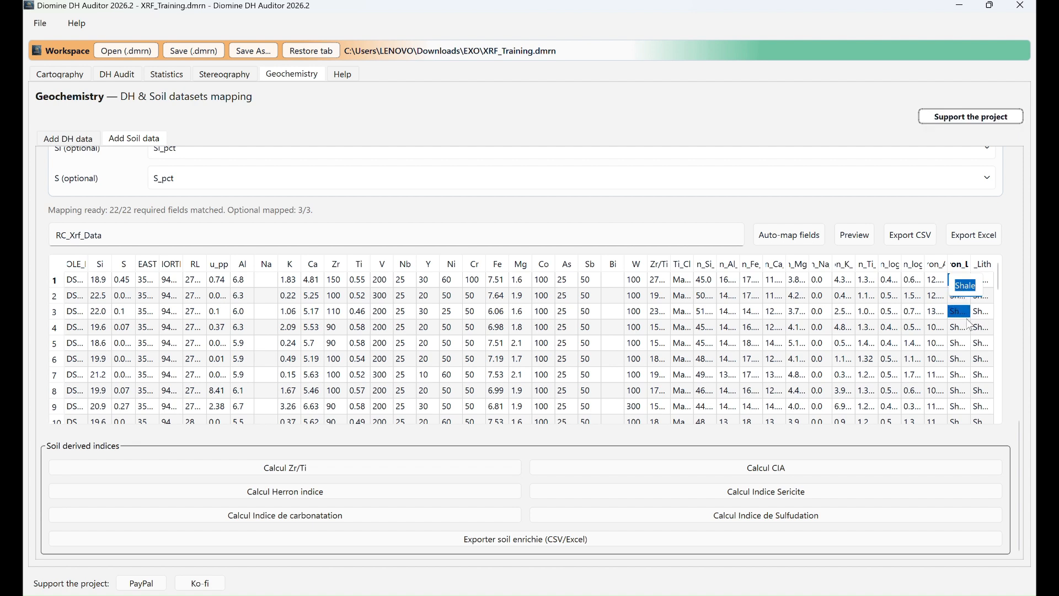
click(969, 326)
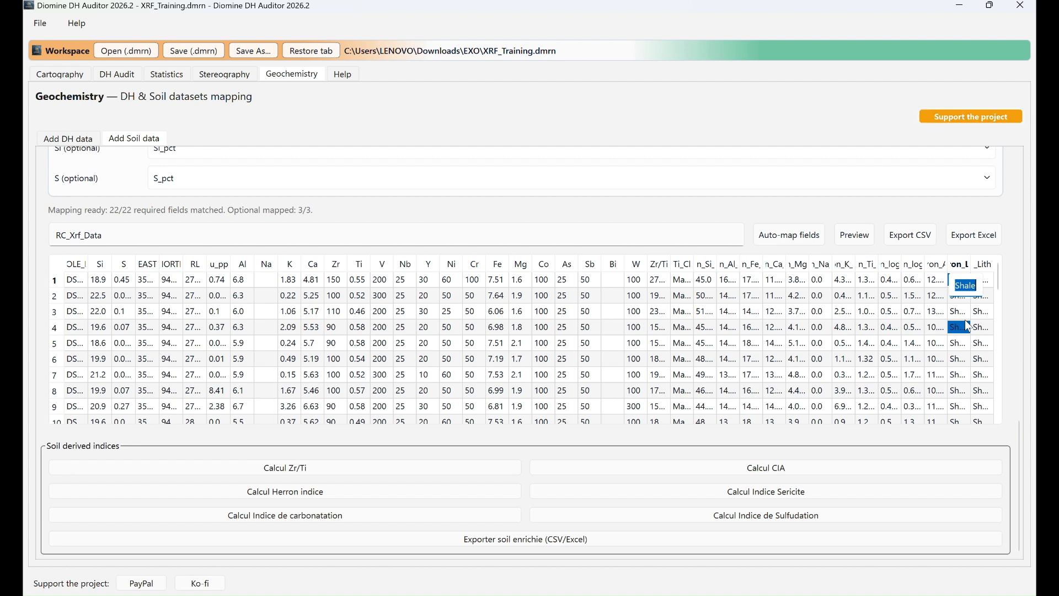
- Calculate the carbonatation index and the CIA for the soil data
click(306, 516)
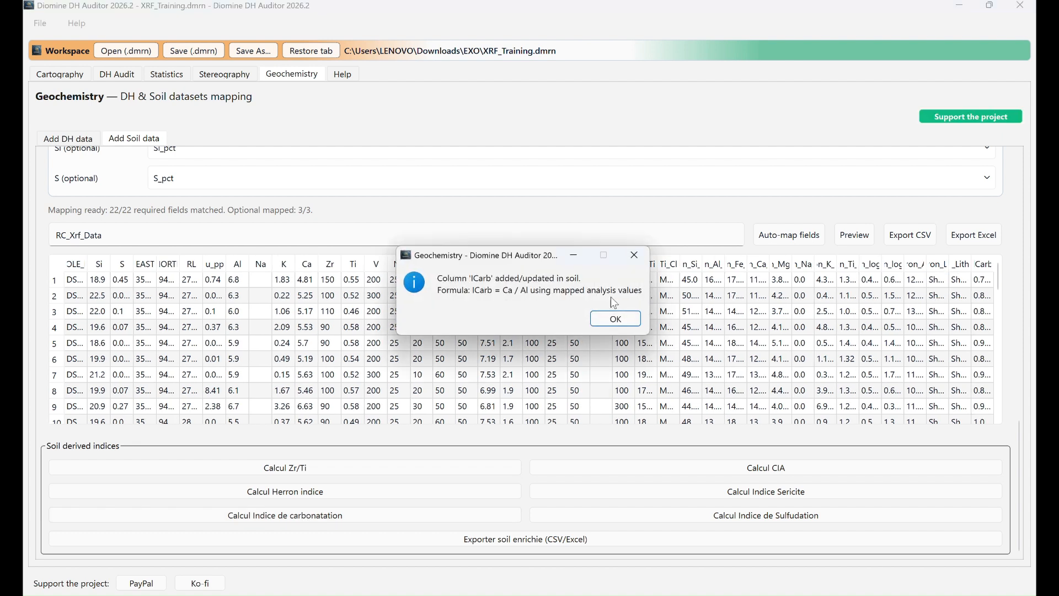
click(618, 317)
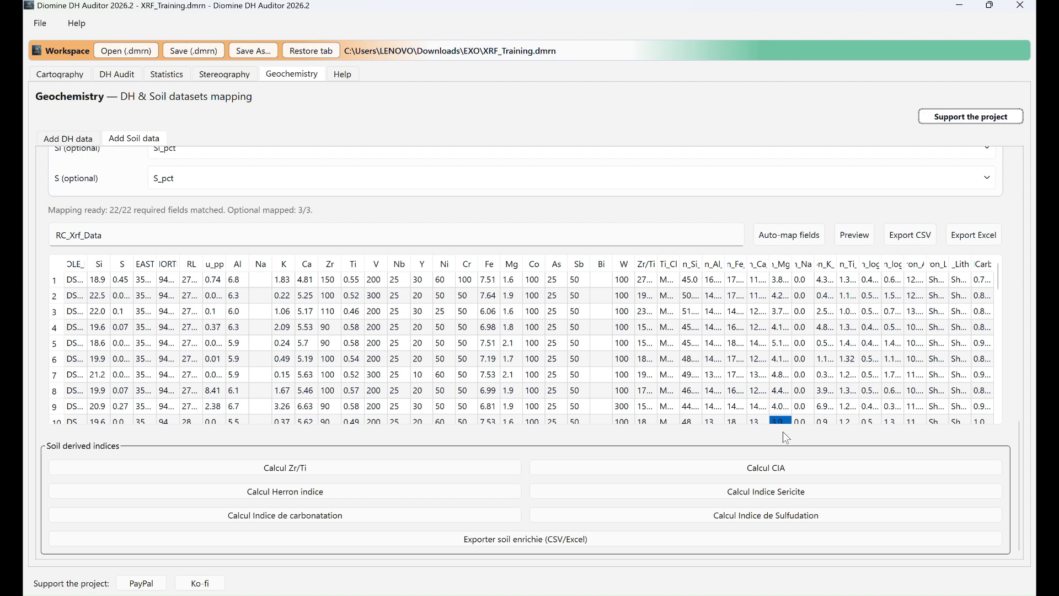
click(789, 473)
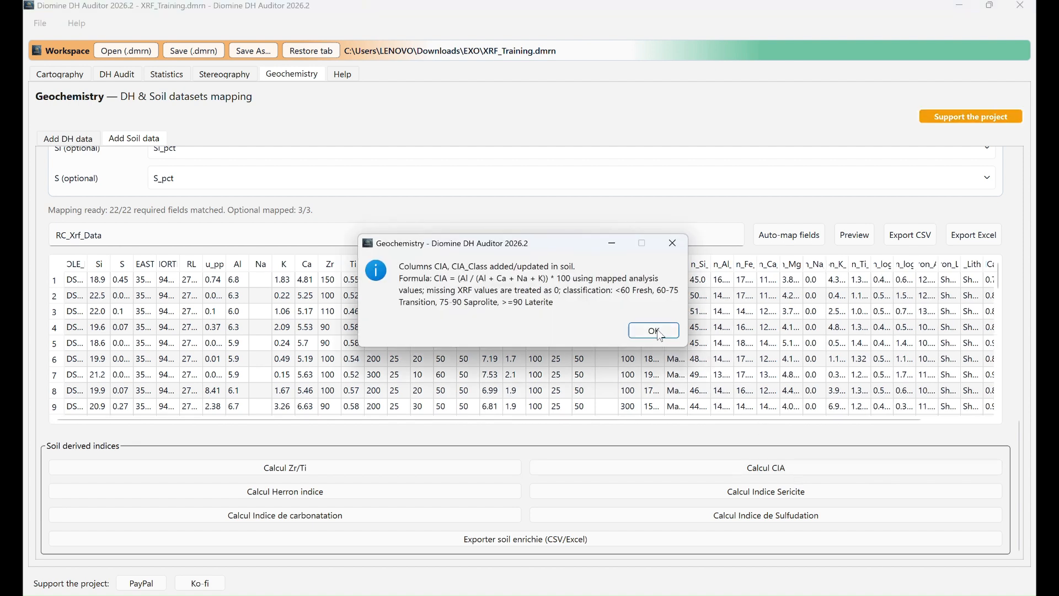
click(655, 331)
click(659, 331)
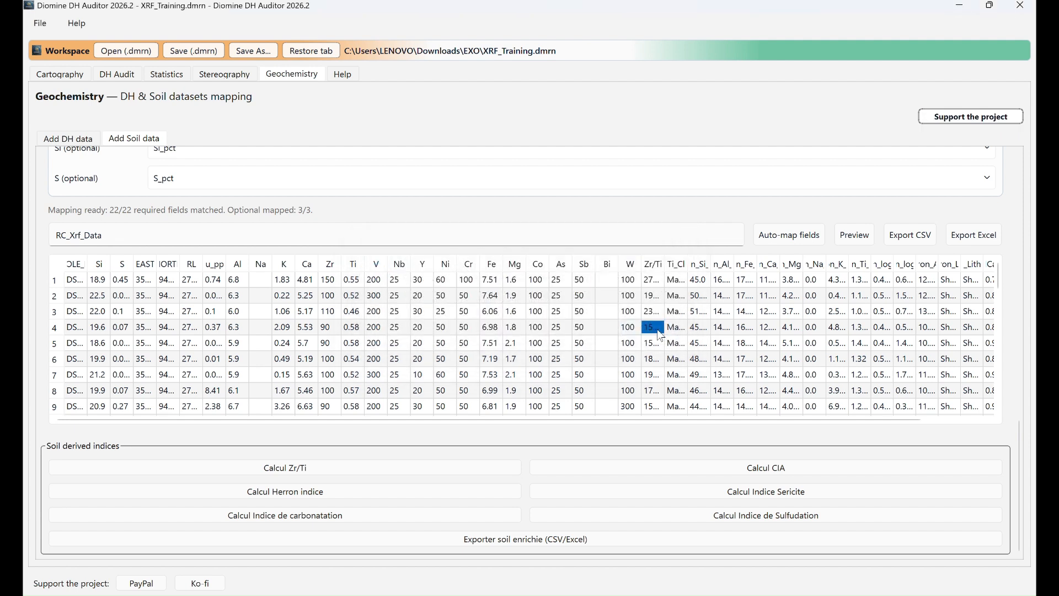
- Calculate the sericite index and the sulfudation index for the soil data
click(785, 494)
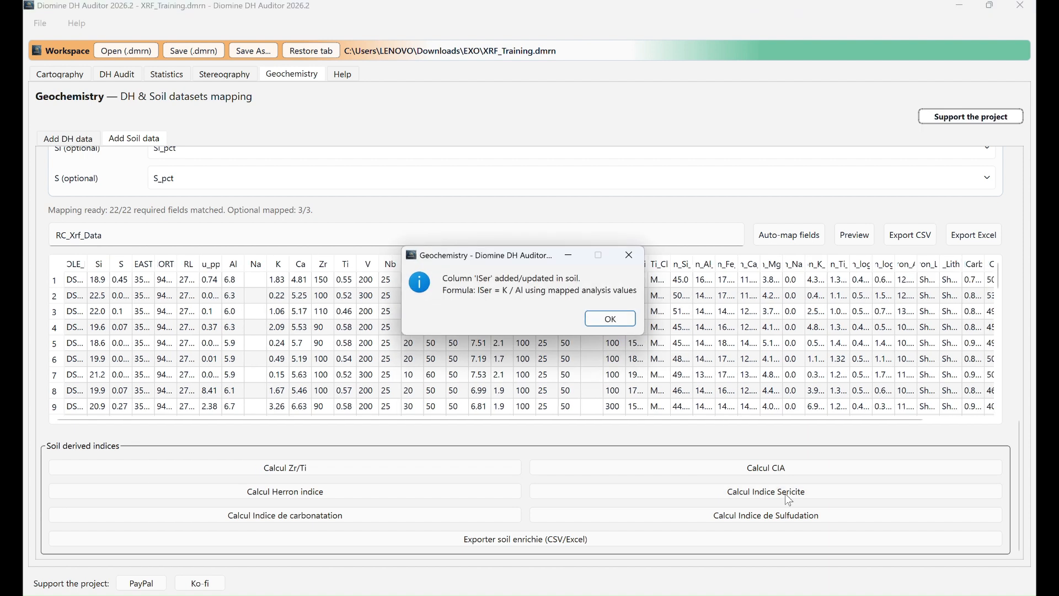
click(610, 319)
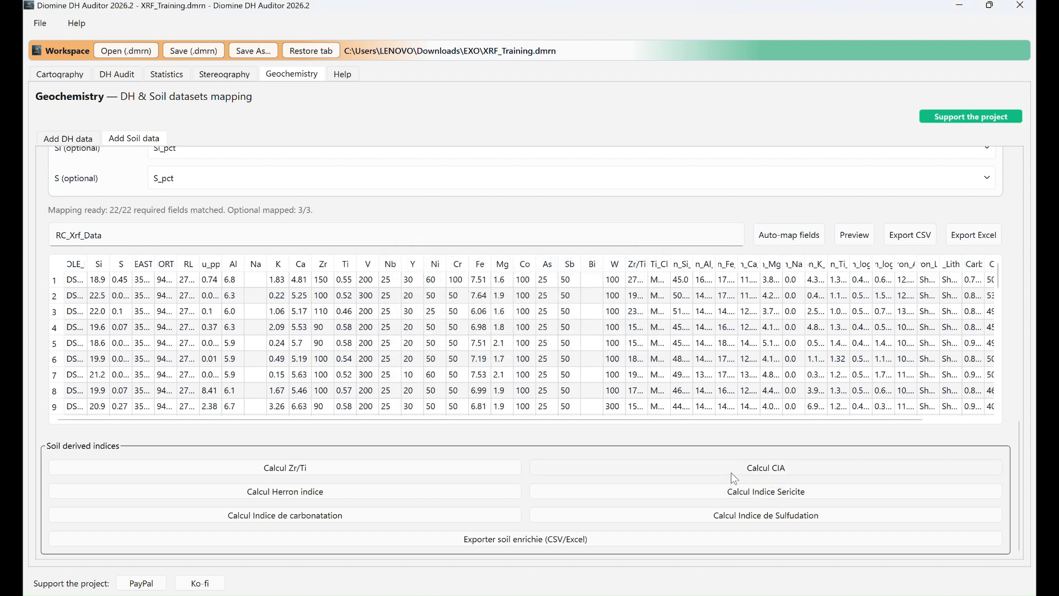
click(773, 516)
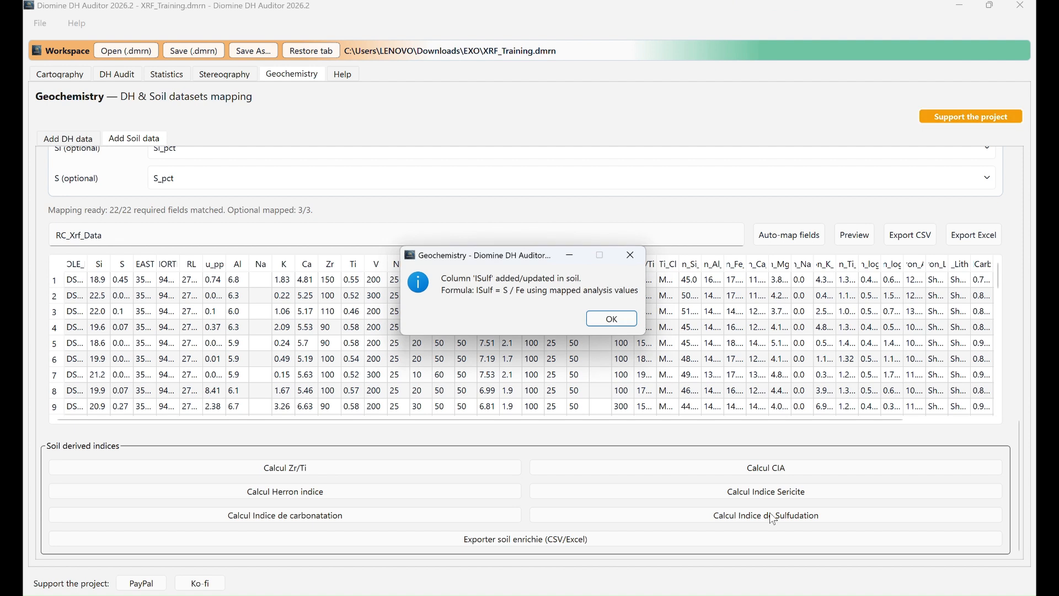
- Close the sulfudation index notice and look over the calculated columns in the soil table
click(612, 313)
click(612, 313)
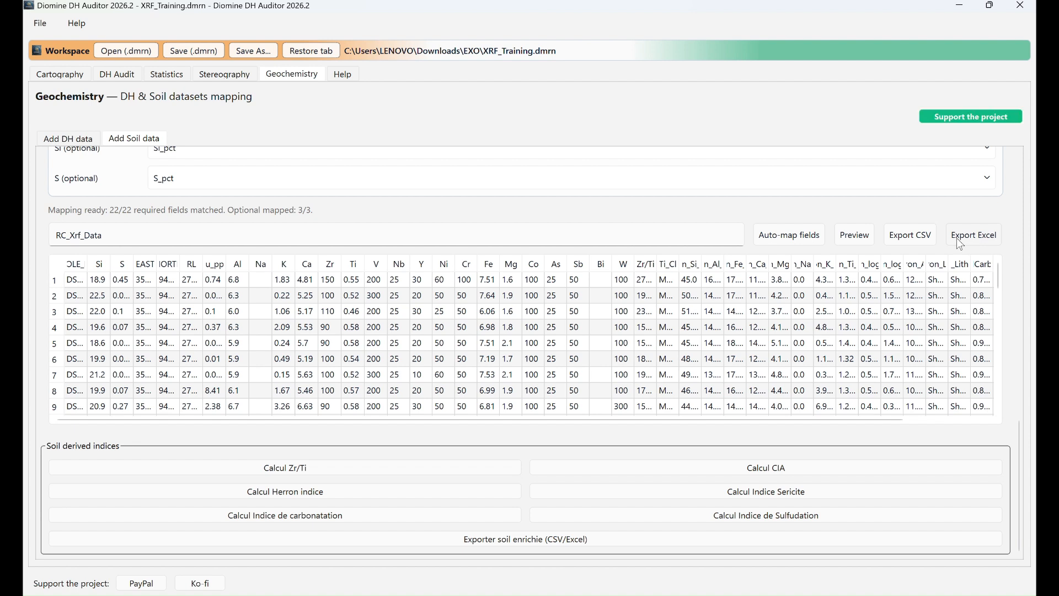
click(825, 406)
click(809, 449)
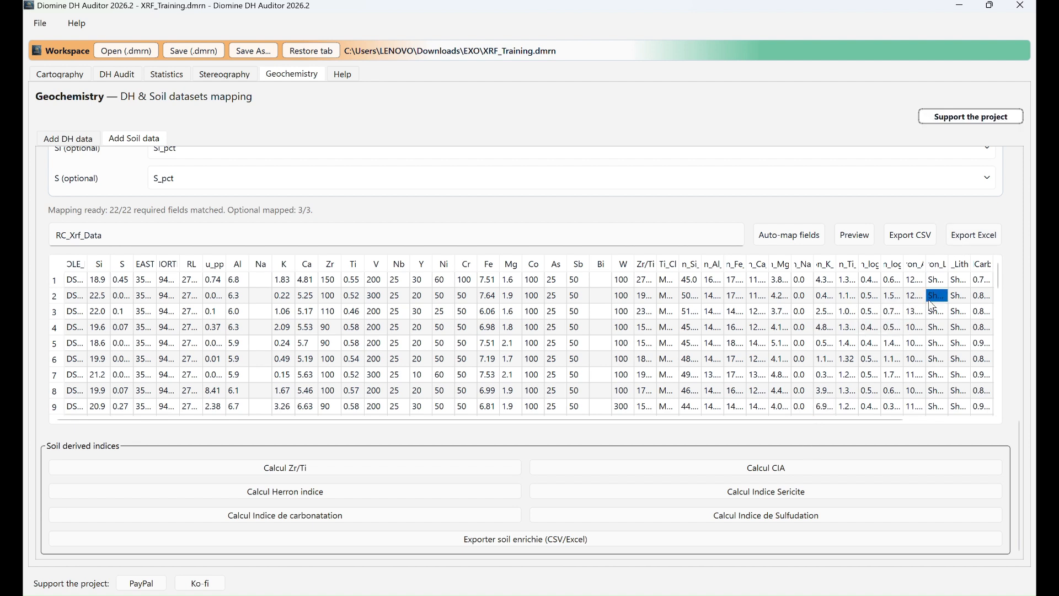
- Export the enriched soil table to Excel as Soil_assay_xrf_Interp in the EXO folder
click(971, 241)
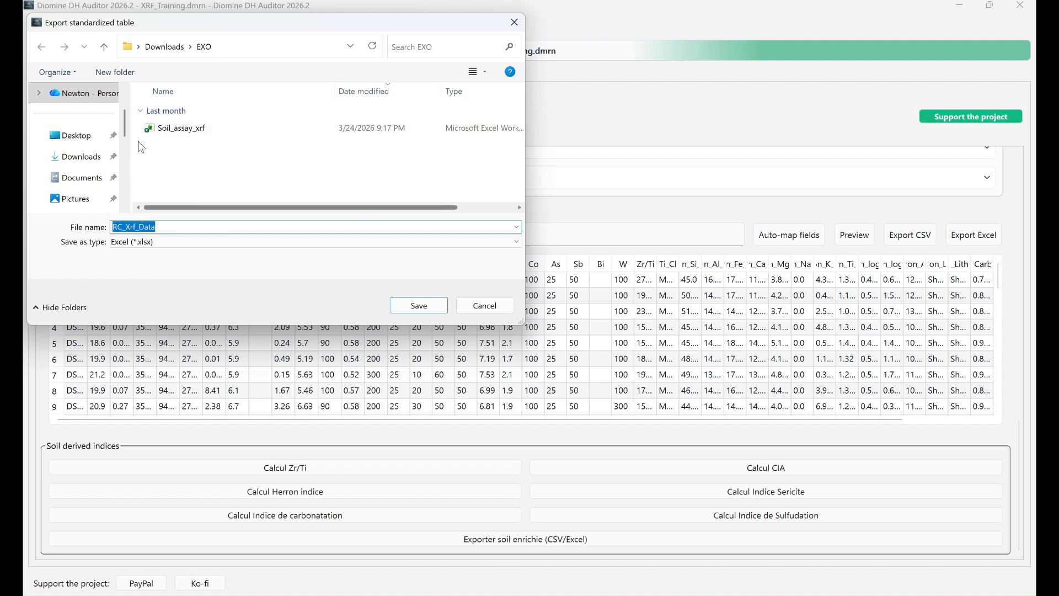
click(175, 228)
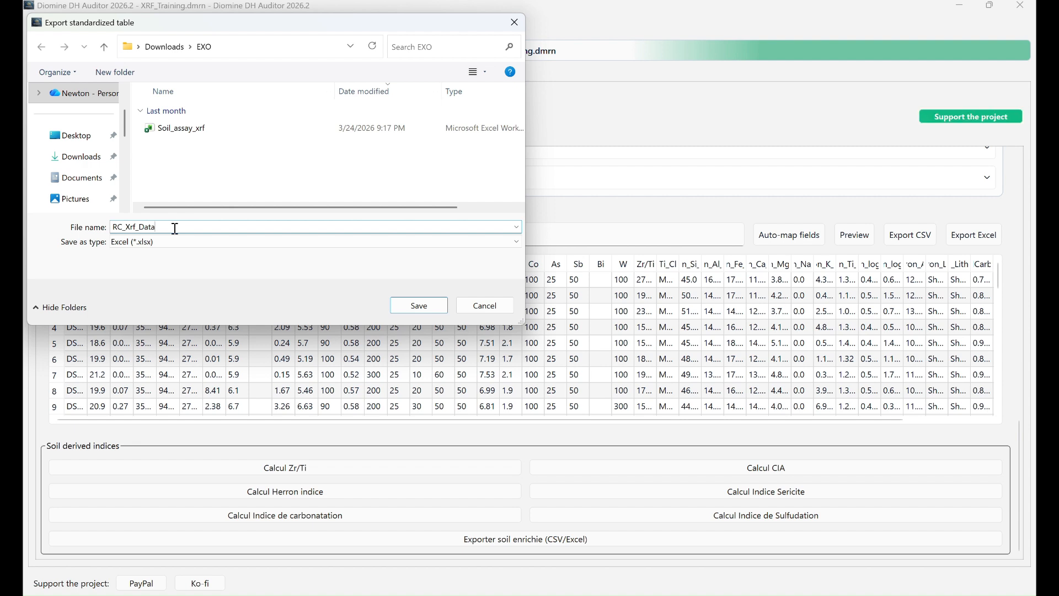
click(188, 129)
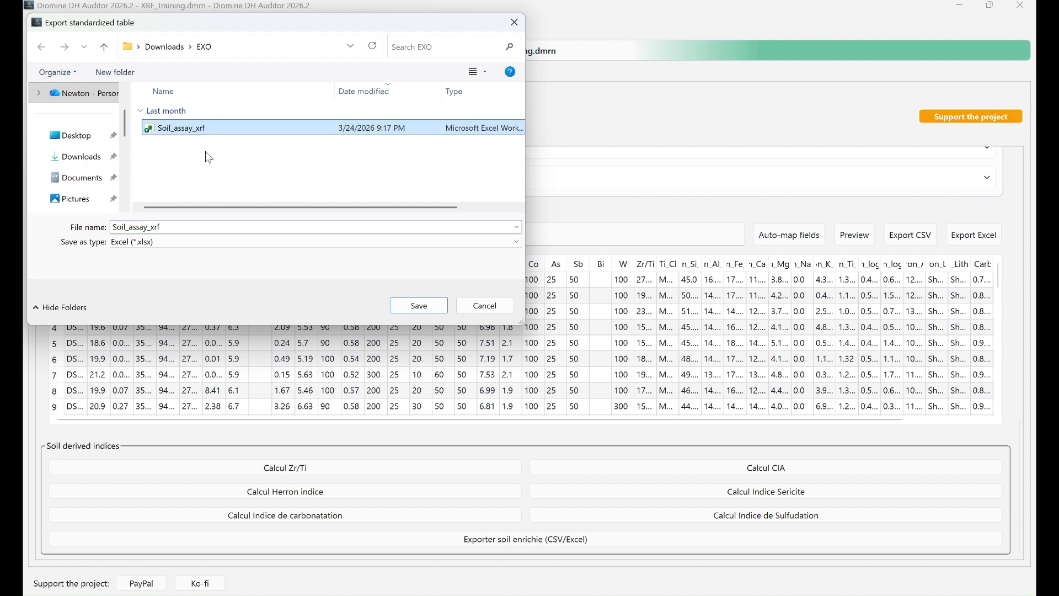
double_click(185, 227)
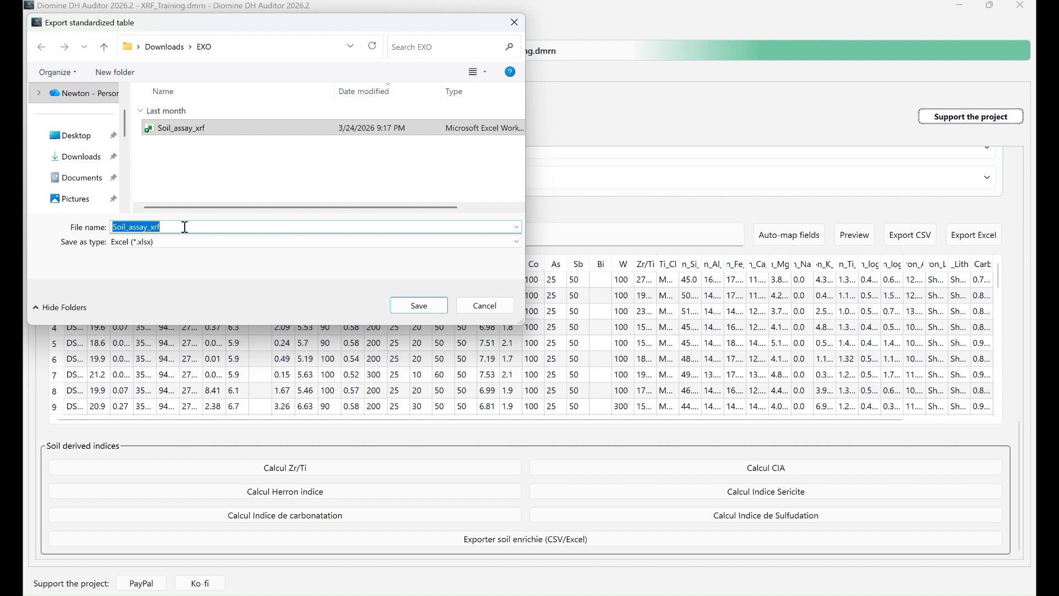
click(184, 227)
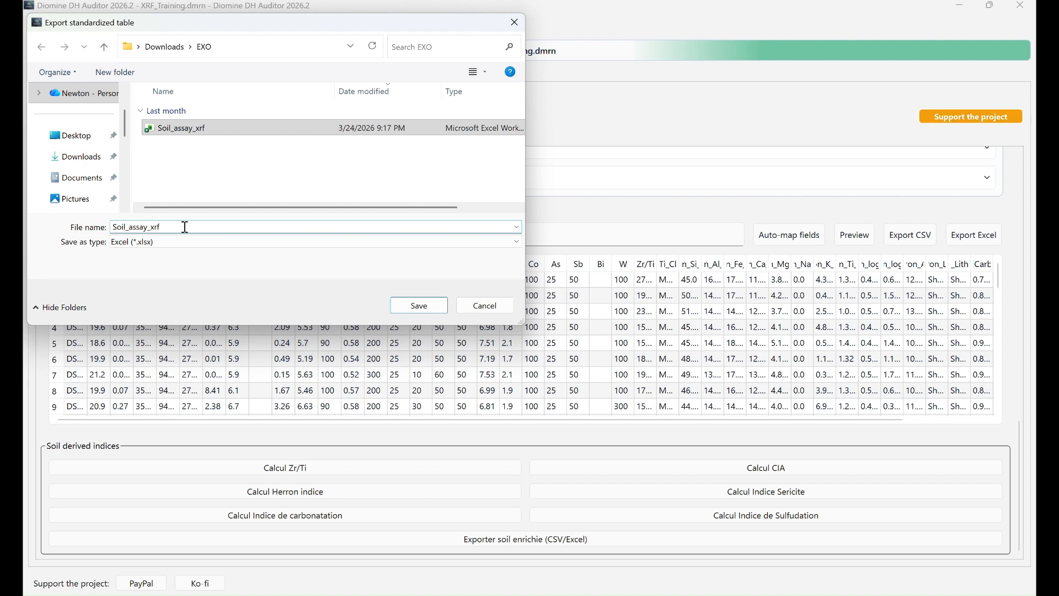
text(_)
text(In)
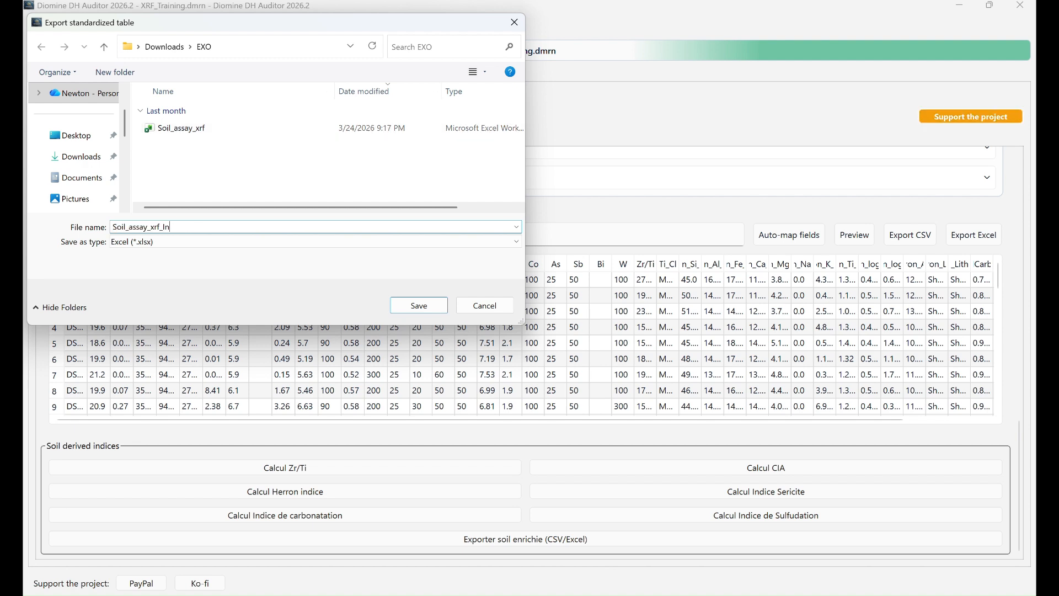
text(ter)
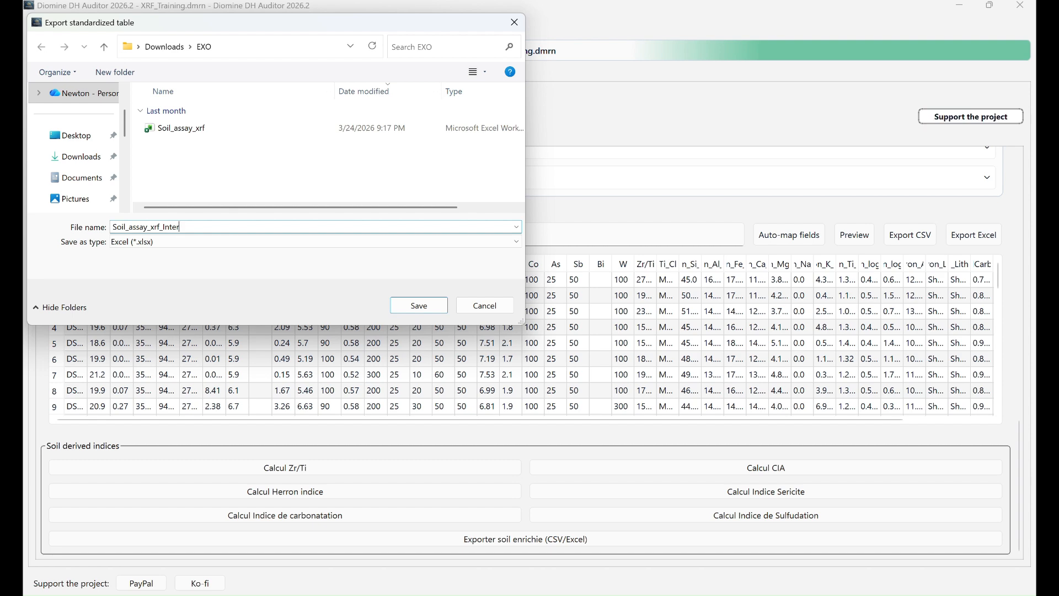
text(p)
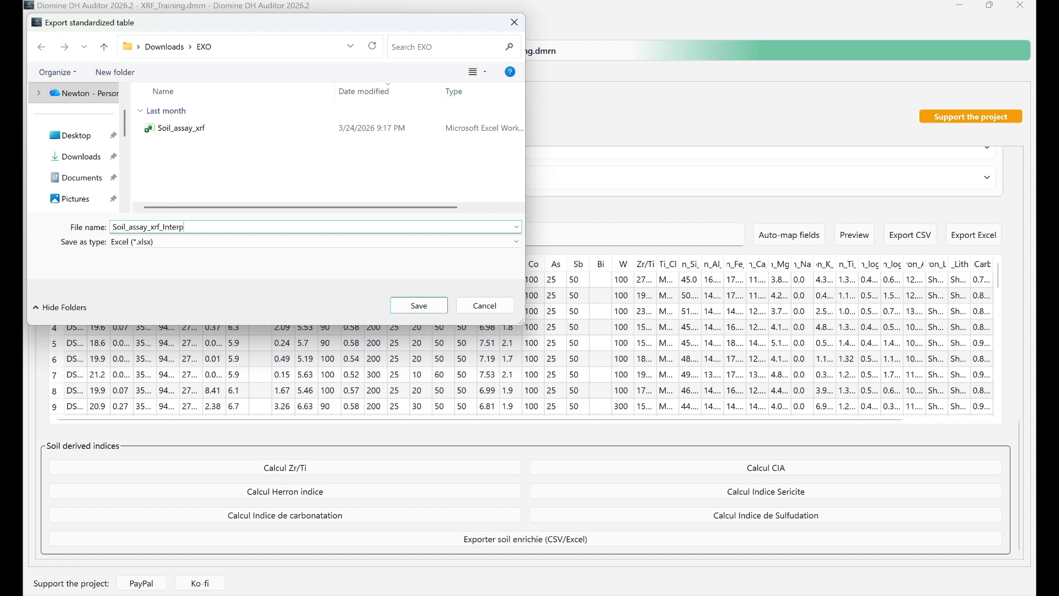
click(417, 306)
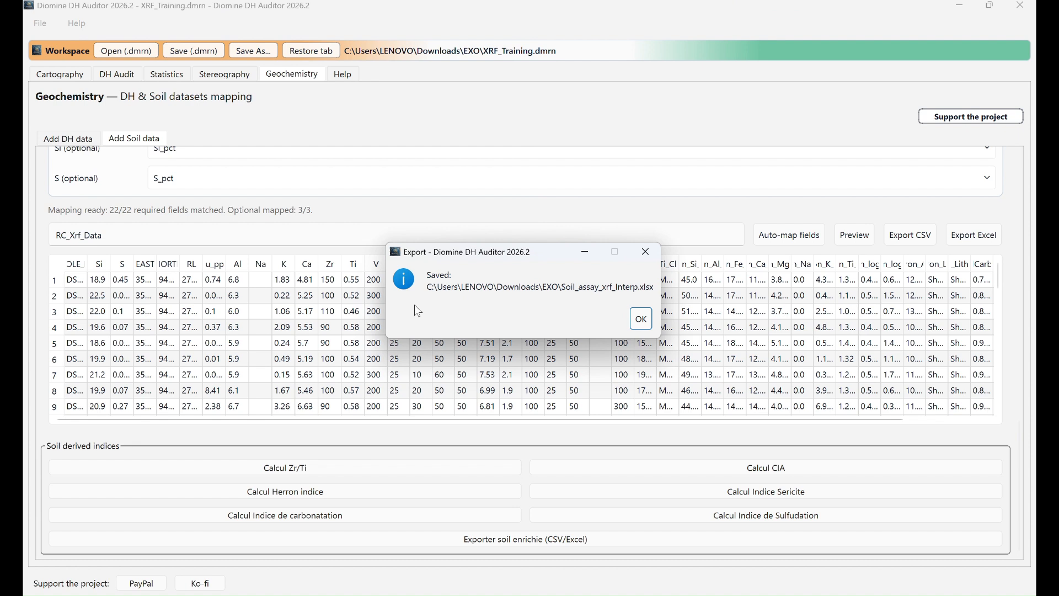
click(641, 319)
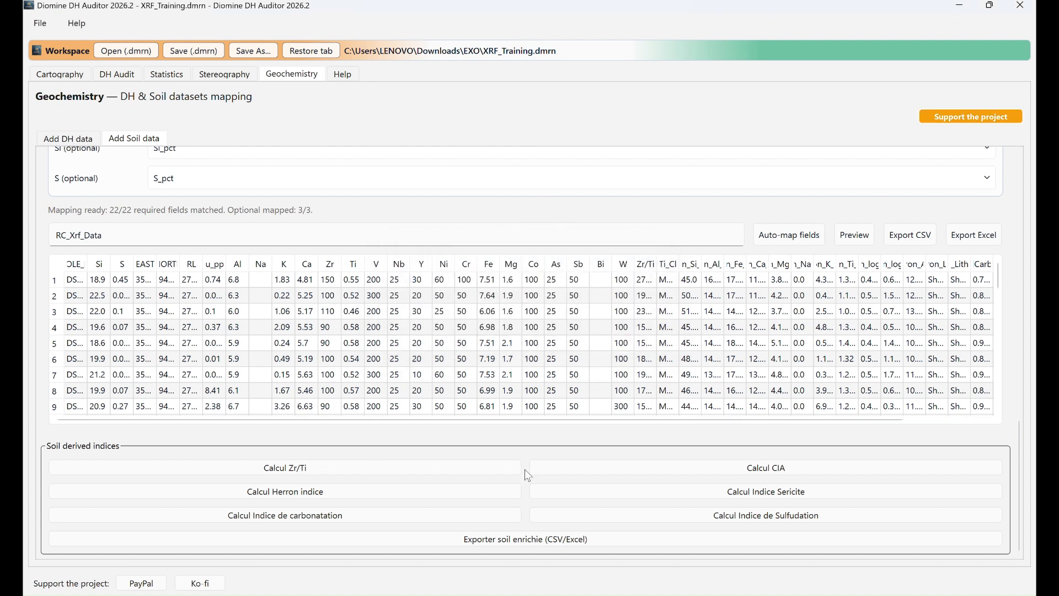
- Switch to File Explorer and open the exported Soil_assay_xrf_Interp workbook from the EXO folder in Excel
mouse_move(365, 595)
click(365, 557)
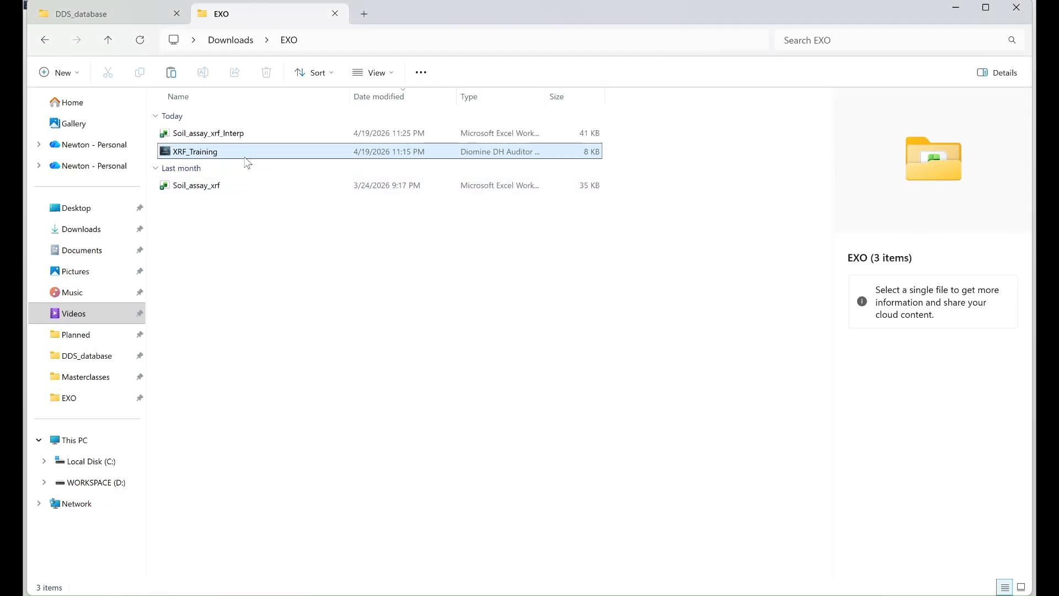
click(234, 138)
double_click(232, 136)
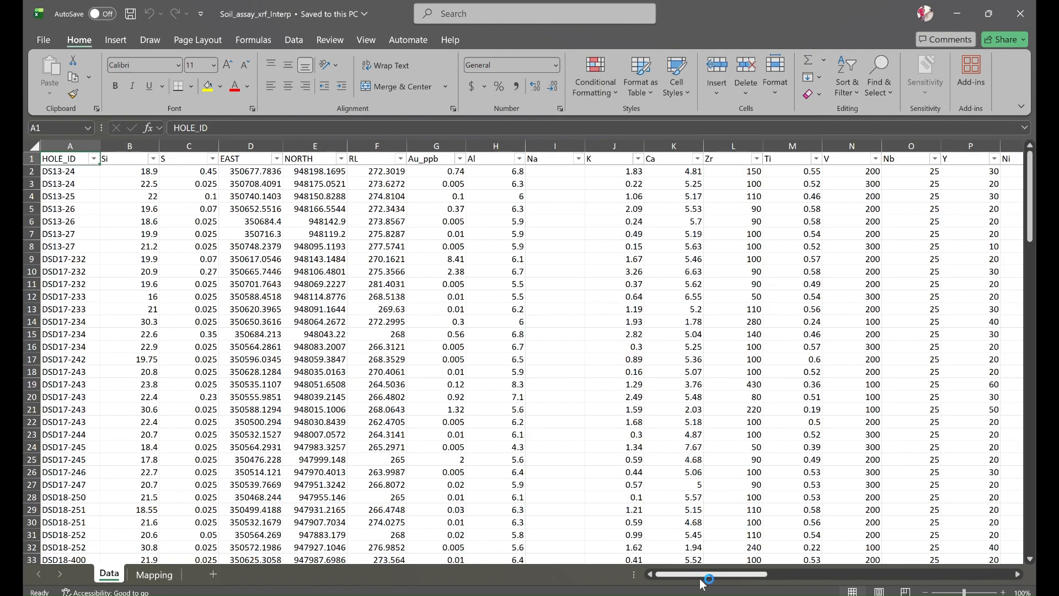
- Examine the Zr/Ti ratio and Zr/Ti_Class columns on the Data sheet
drag(702, 578, 846, 563)
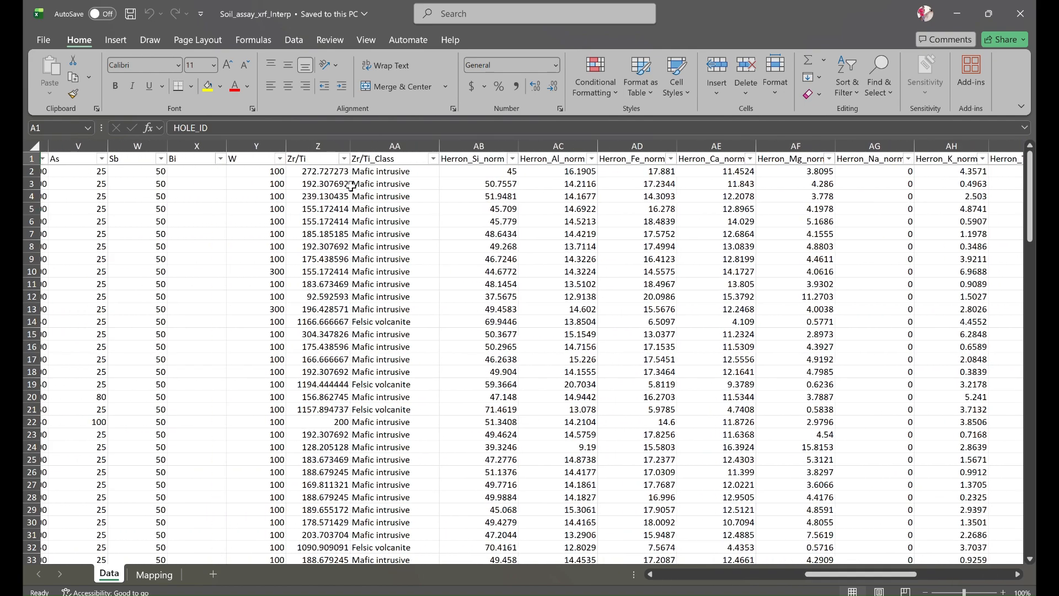
click(322, 145)
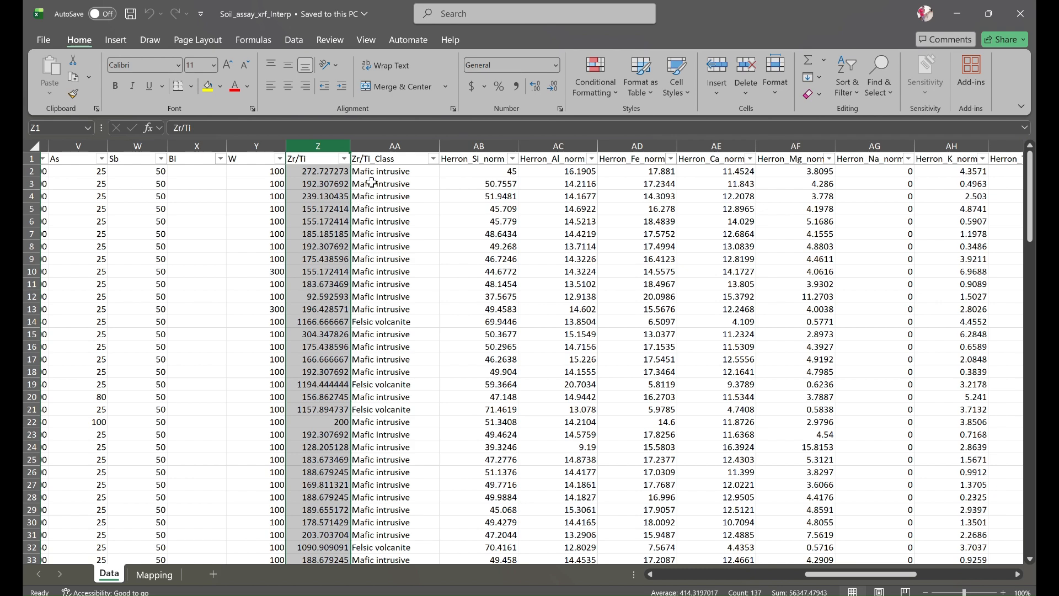
click(389, 174)
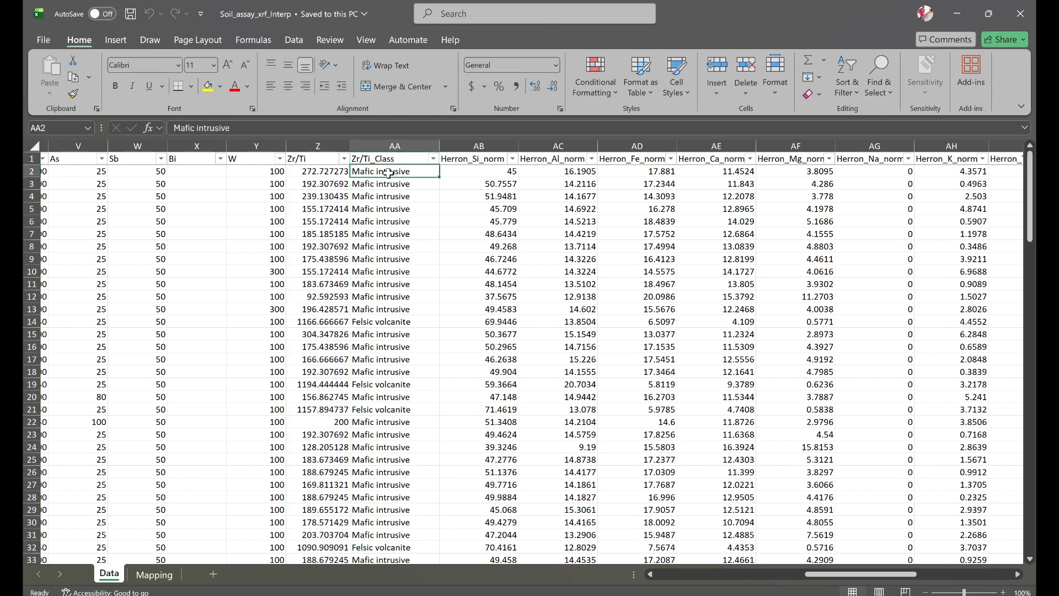
drag(390, 173, 454, 533)
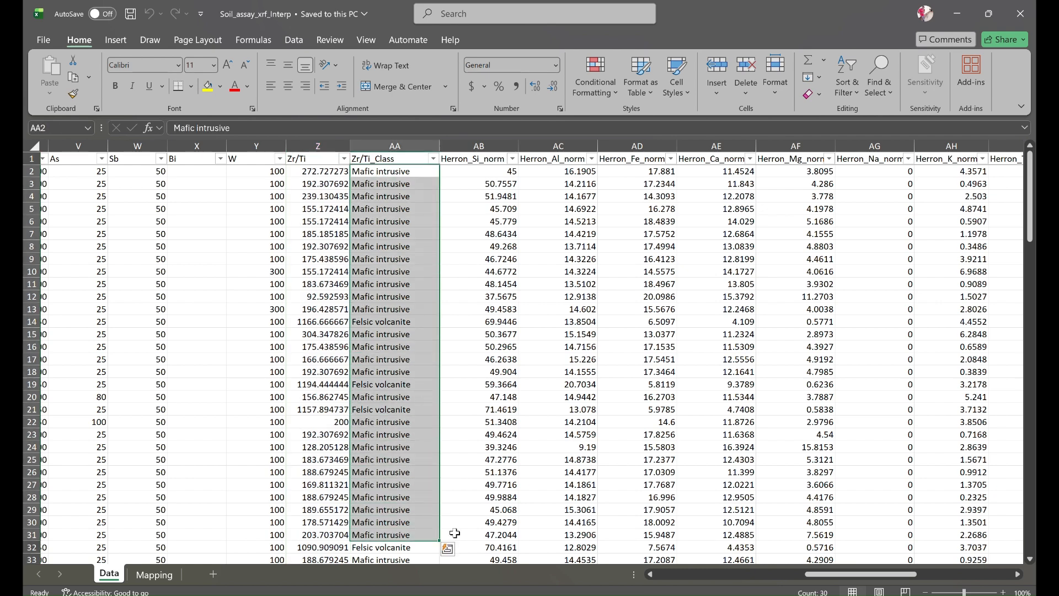
mouse_move(1030, 230)
mouse_down()
mouse_move(1032, 540)
mouse_move(1032, 226)
mouse_up()
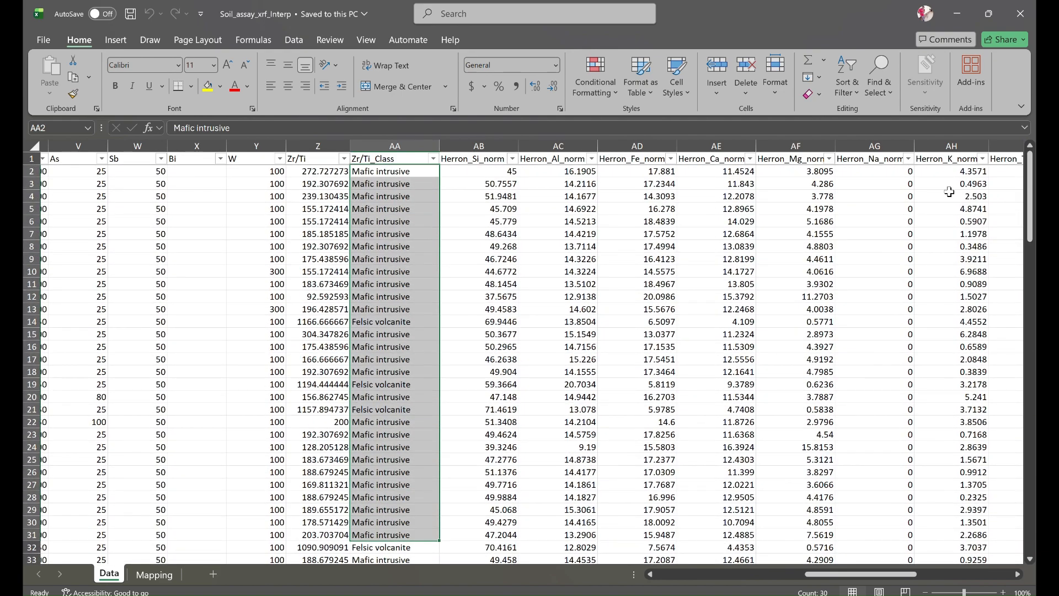
click(322, 174)
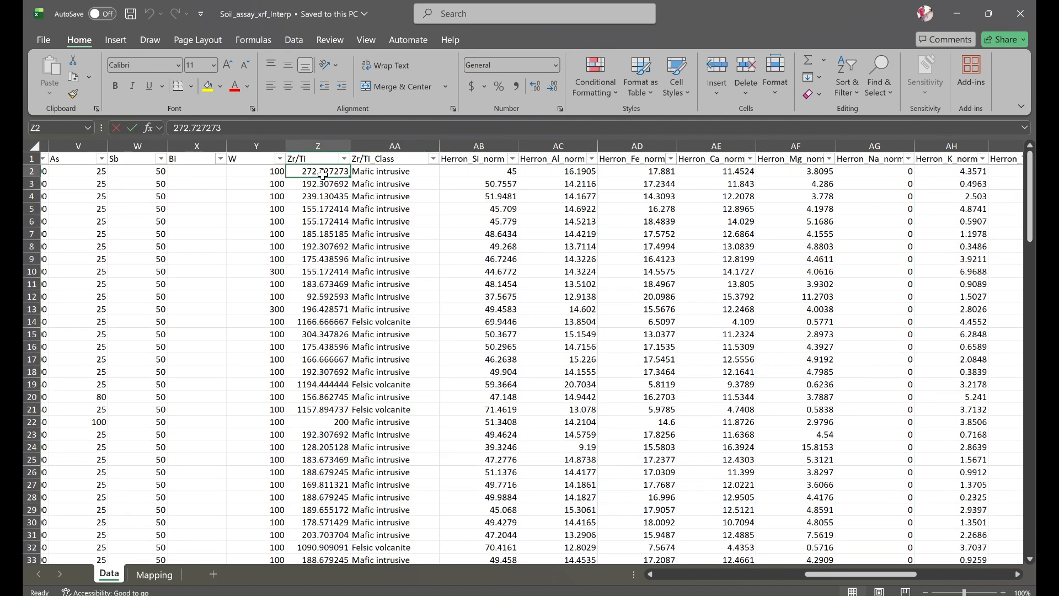
click(320, 211)
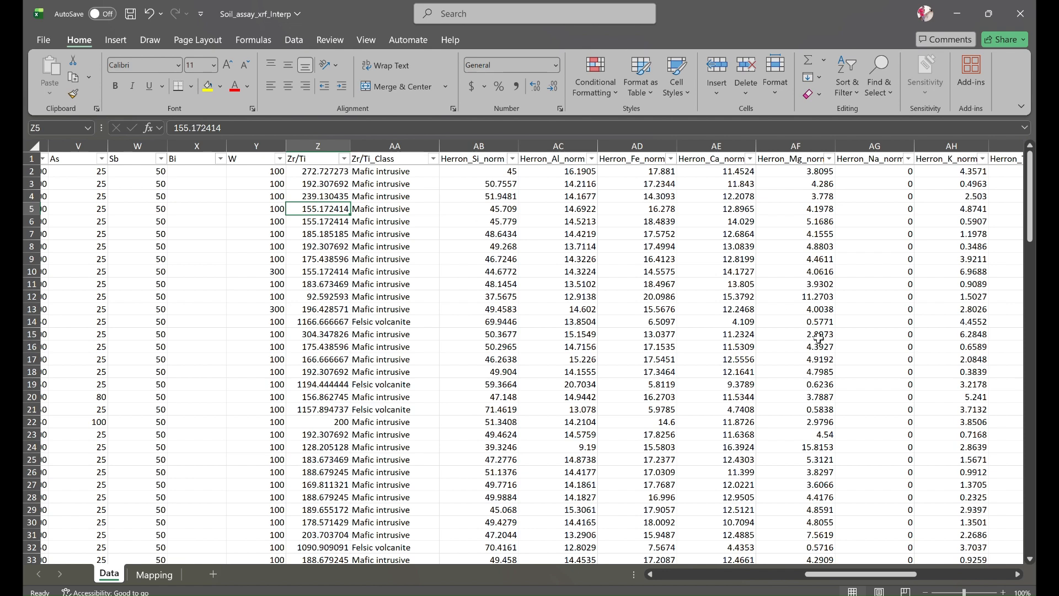
- Examine the Herron index columns and review the Herron_Litho column down to the last data row
drag(833, 574, 899, 580)
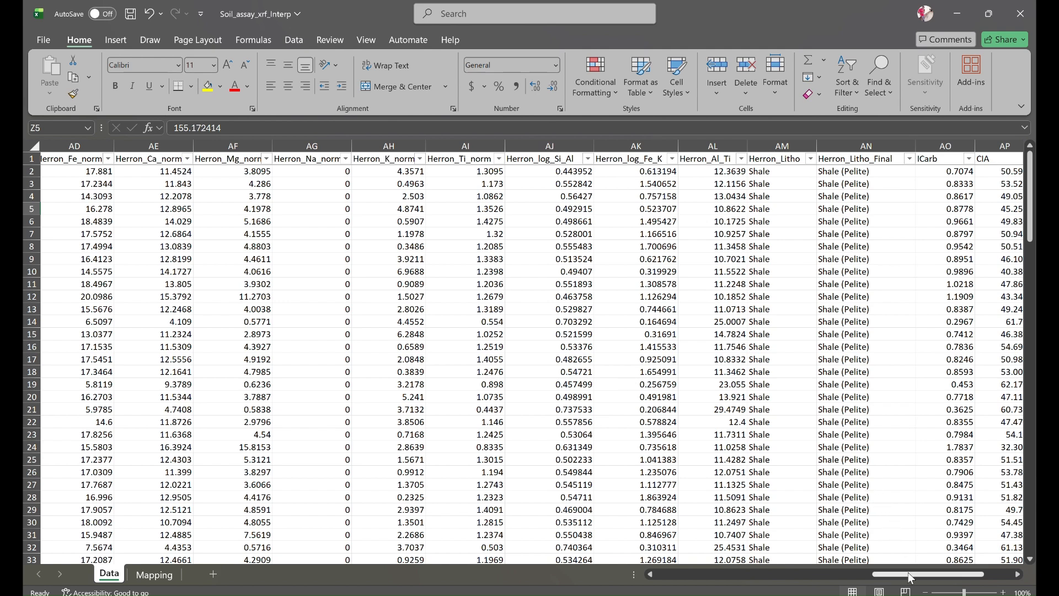
drag(910, 577, 806, 579)
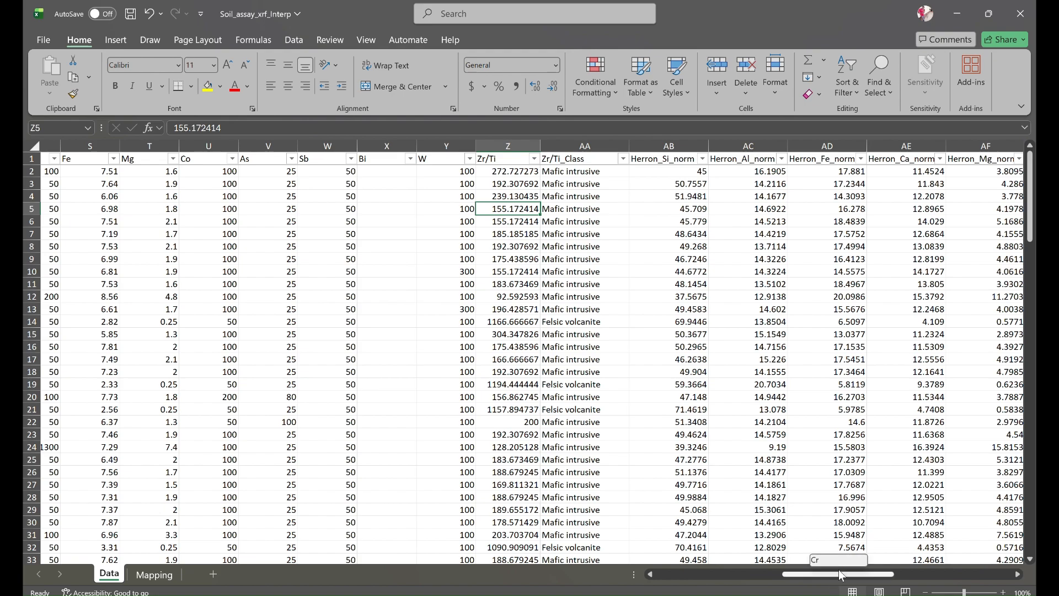
drag(838, 573, 954, 578)
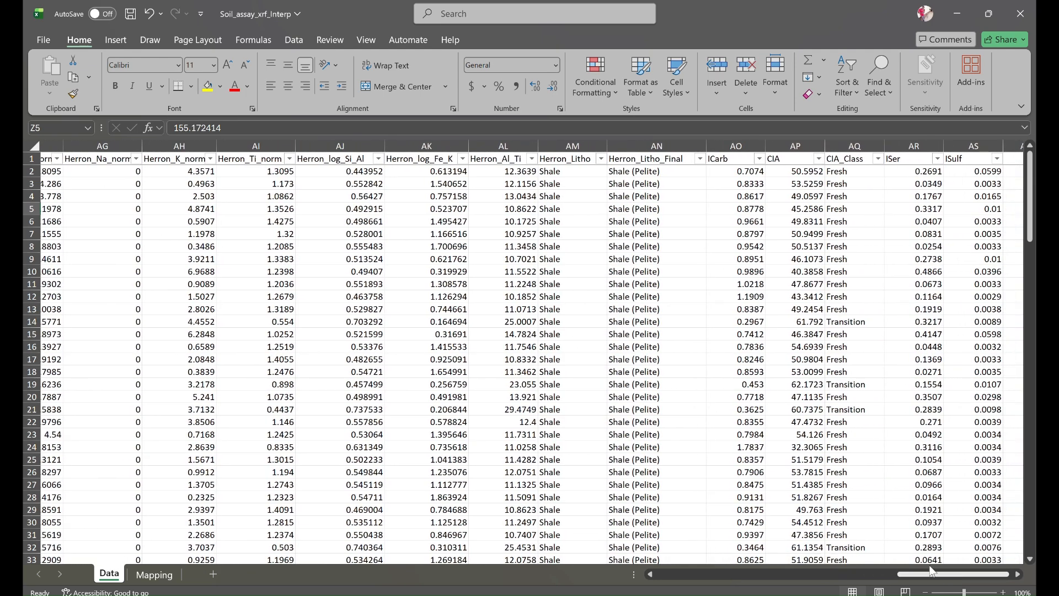
click(558, 146)
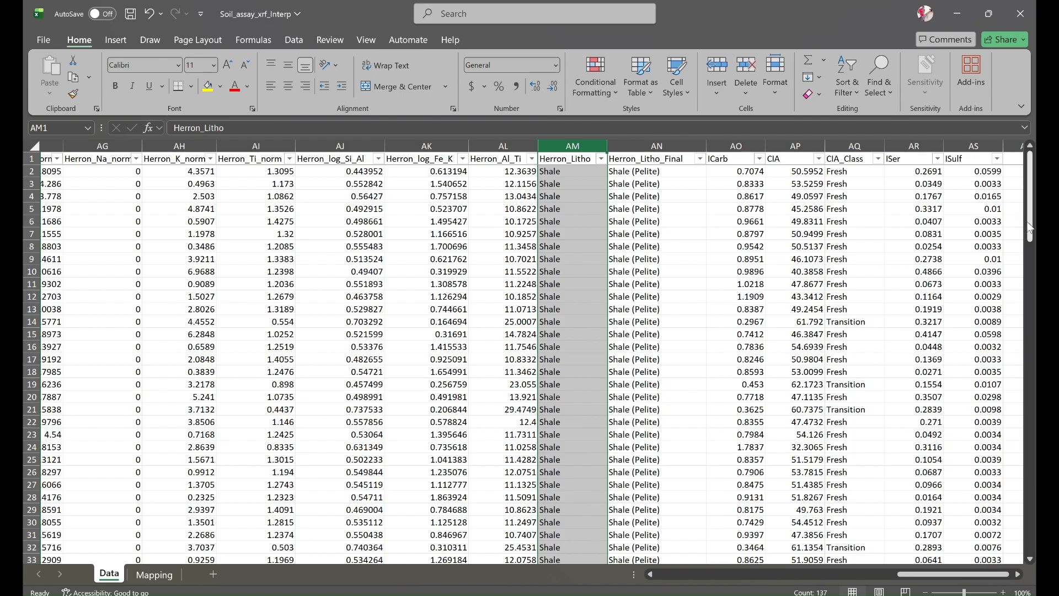
drag(1032, 228, 1033, 409)
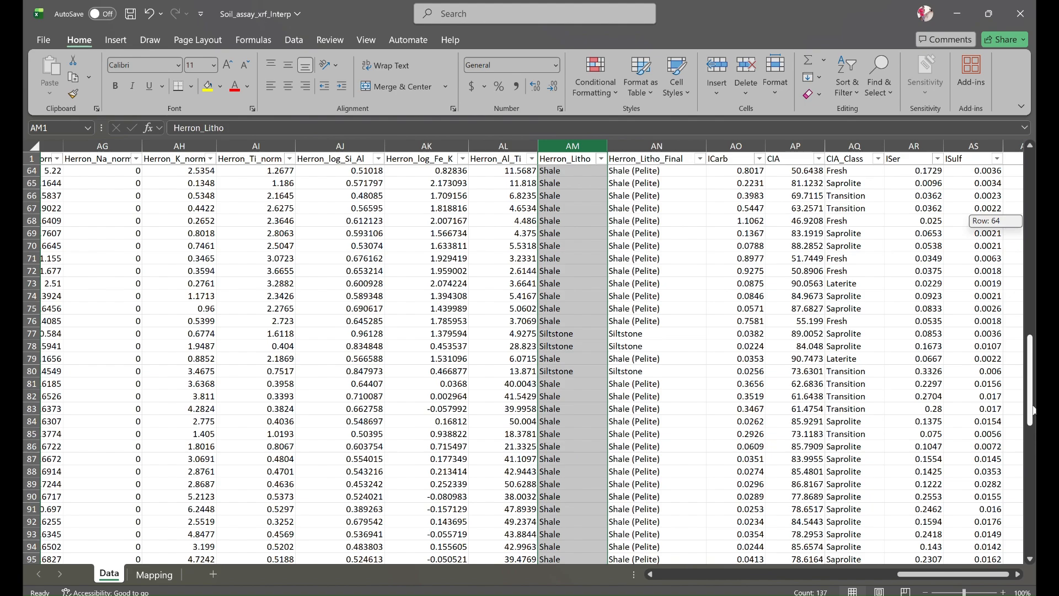
drag(1032, 409, 1033, 529)
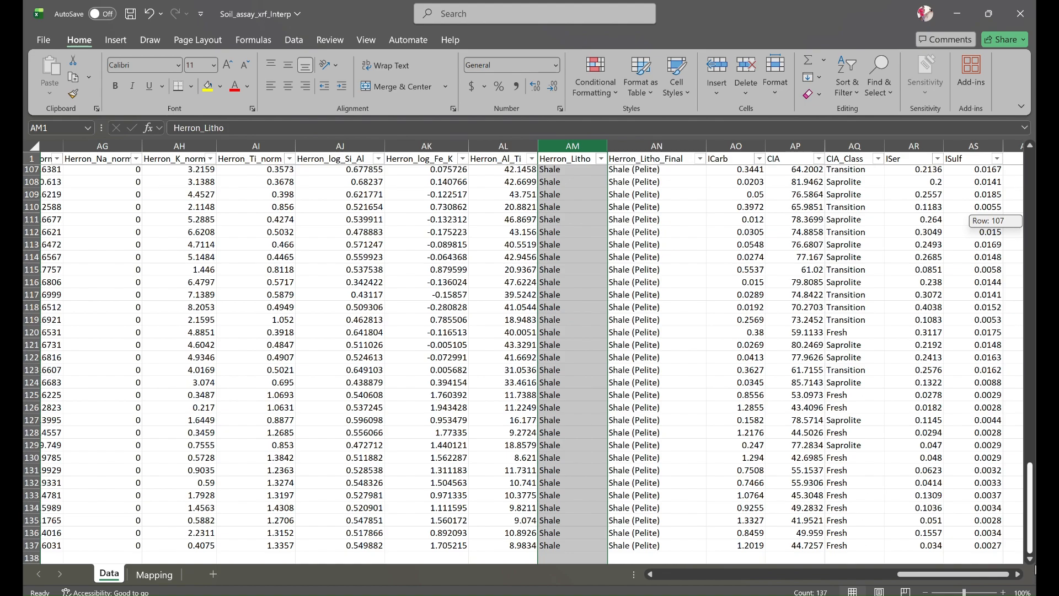
drag(1034, 569, 1035, 198)
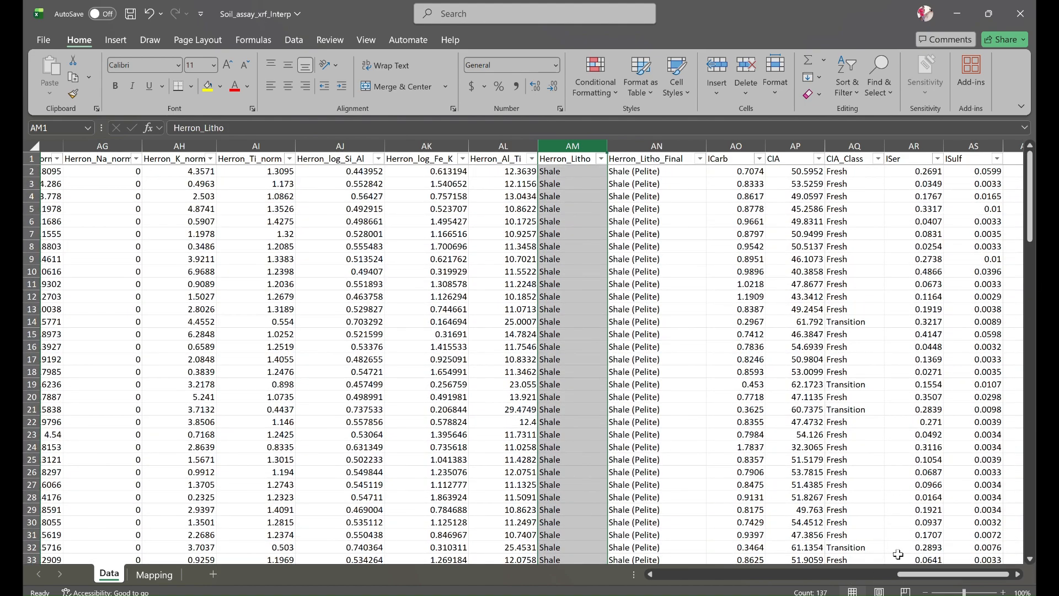
- Examine the CIA values and their weathering classes in the CIA_Class column
click(800, 143)
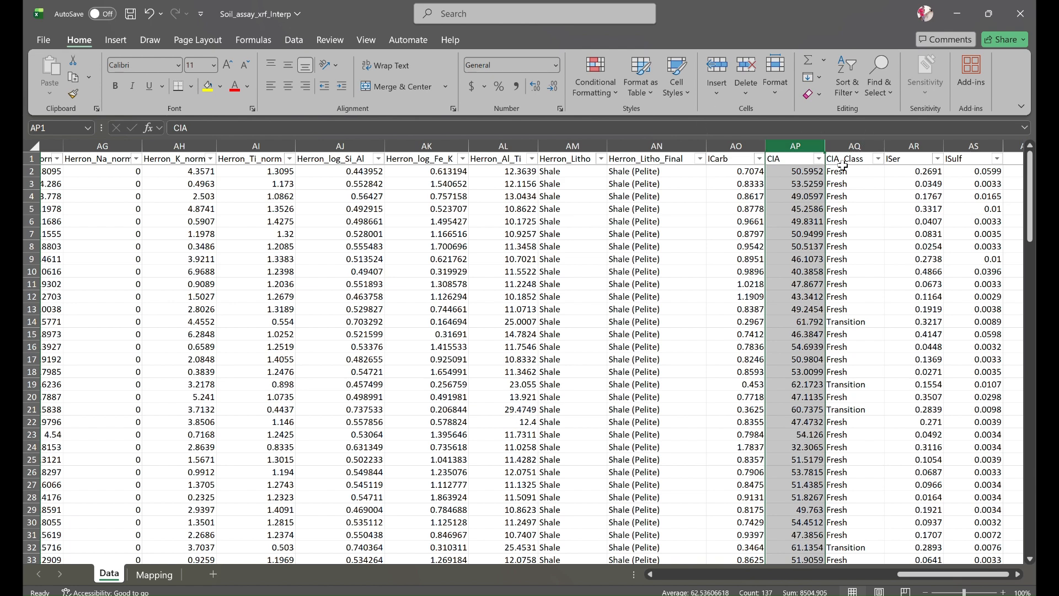
click(853, 145)
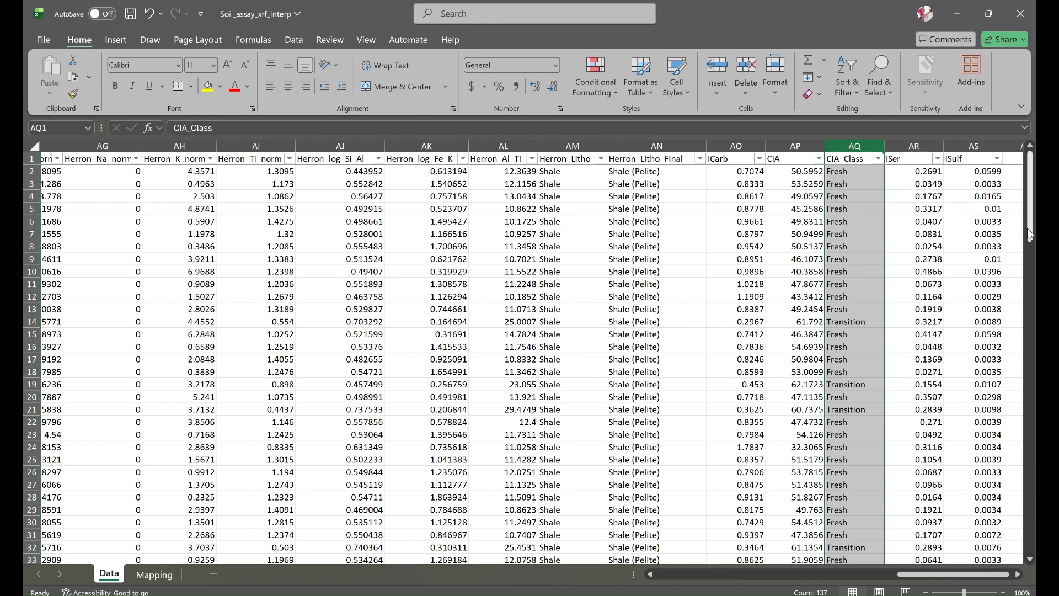
mouse_move(1028, 228)
mouse_down()
mouse_move(1029, 526)
mouse_move(1030, 231)
mouse_up()
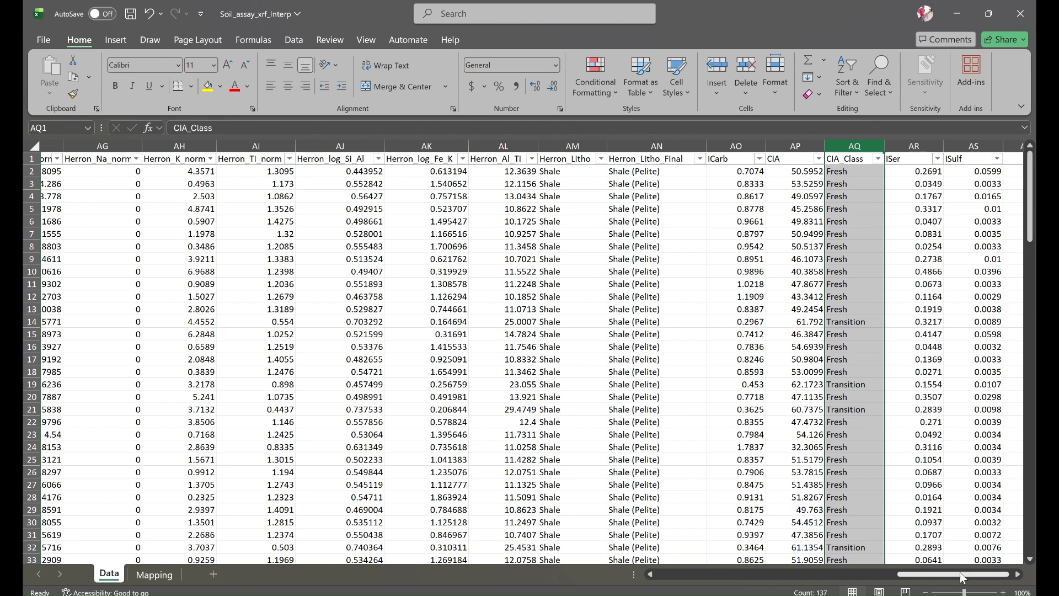
- Examine the sericite index (ISer) and sulfudation index (ISulf) columns
drag(959, 572, 963, 571)
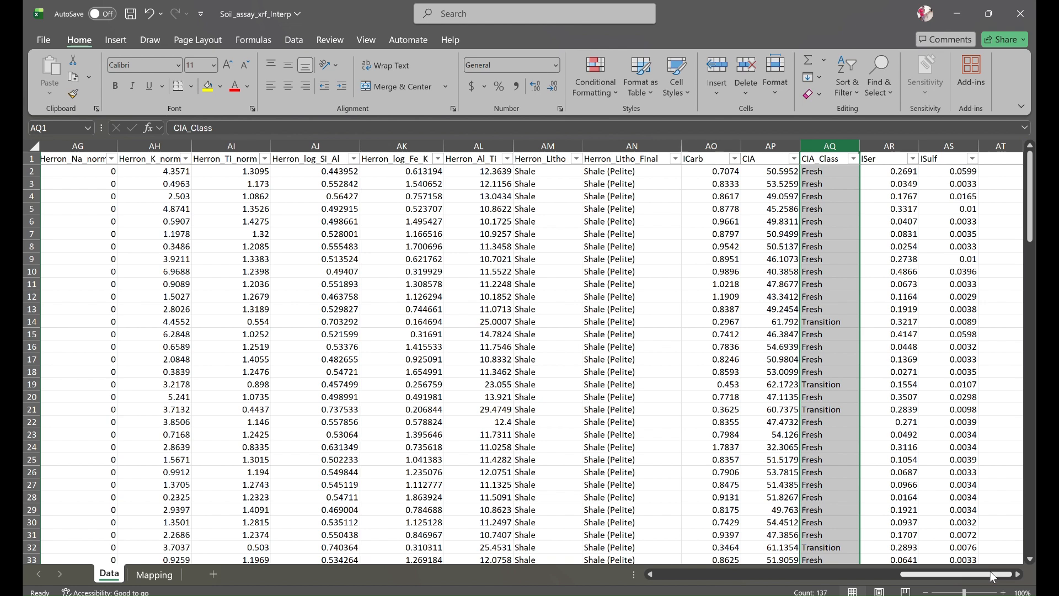
click(882, 145)
click(959, 144)
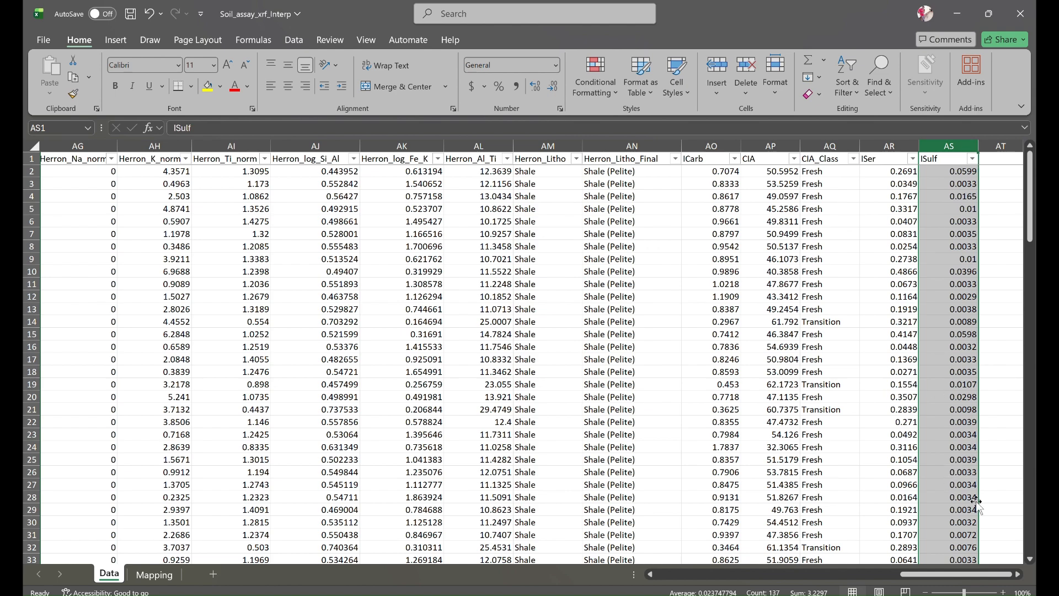
click(987, 508)
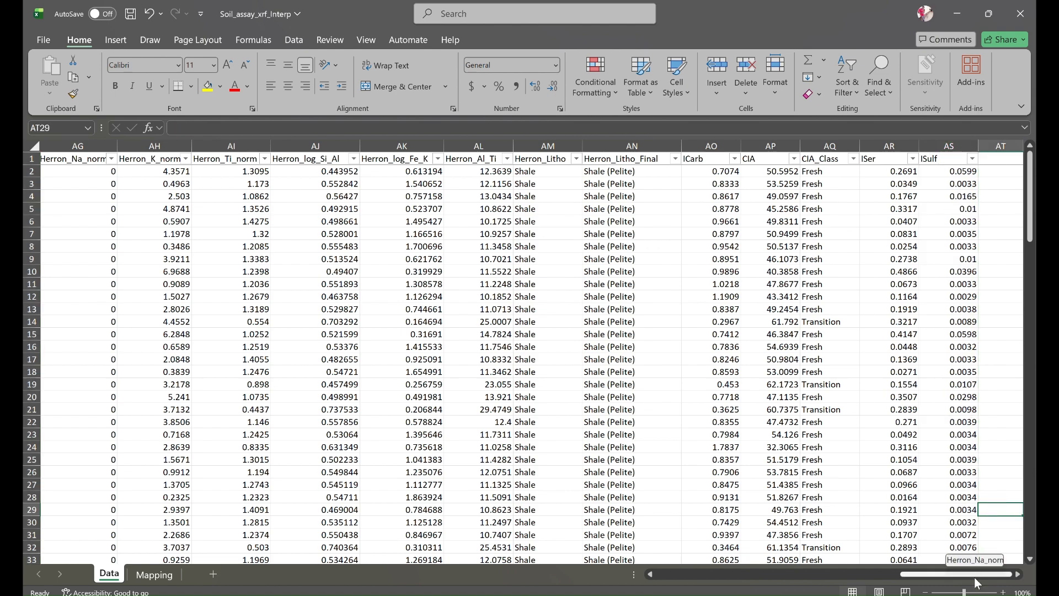
- Return to the first columns of the Data sheet and close the workbook without saving changes
drag(973, 577, 728, 574)
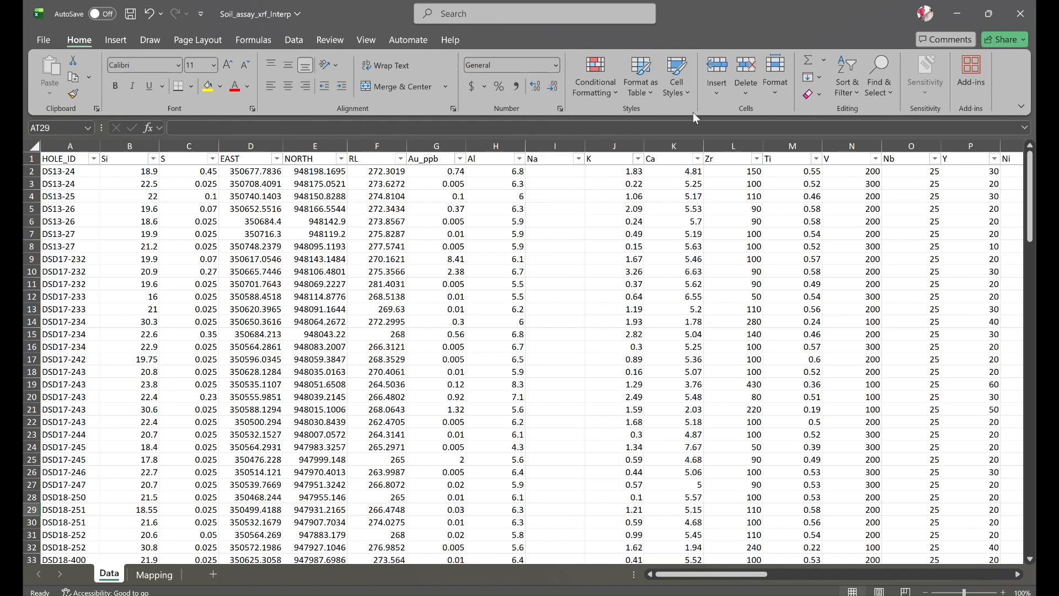
click(1021, 15)
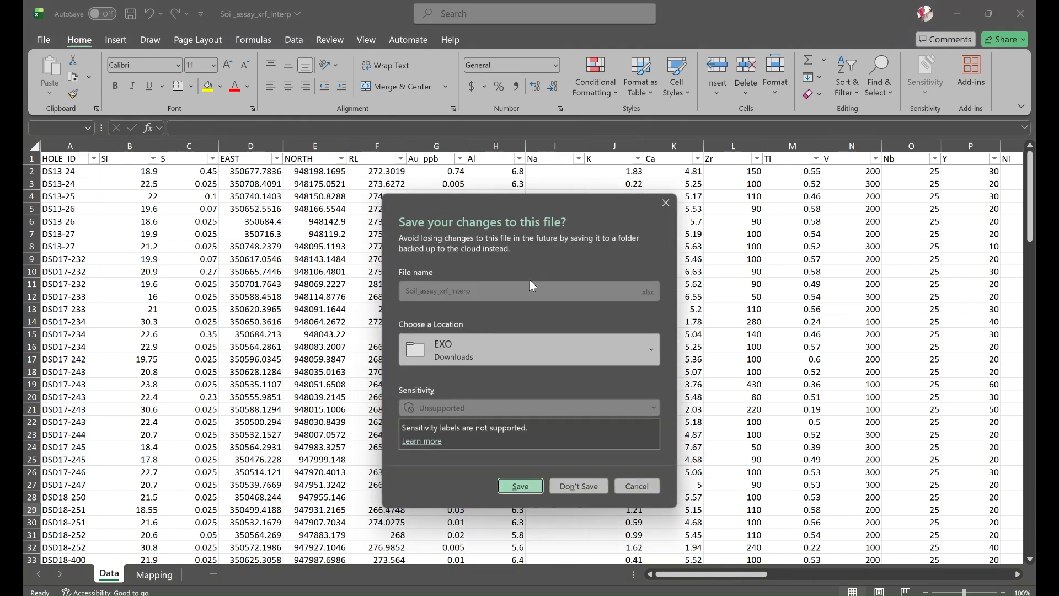
click(578, 483)
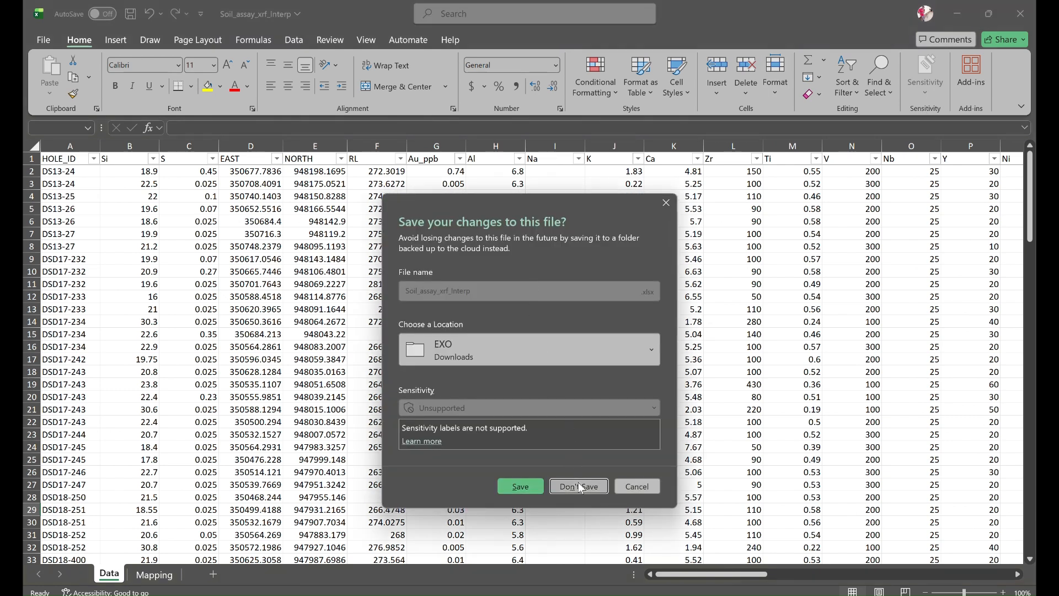